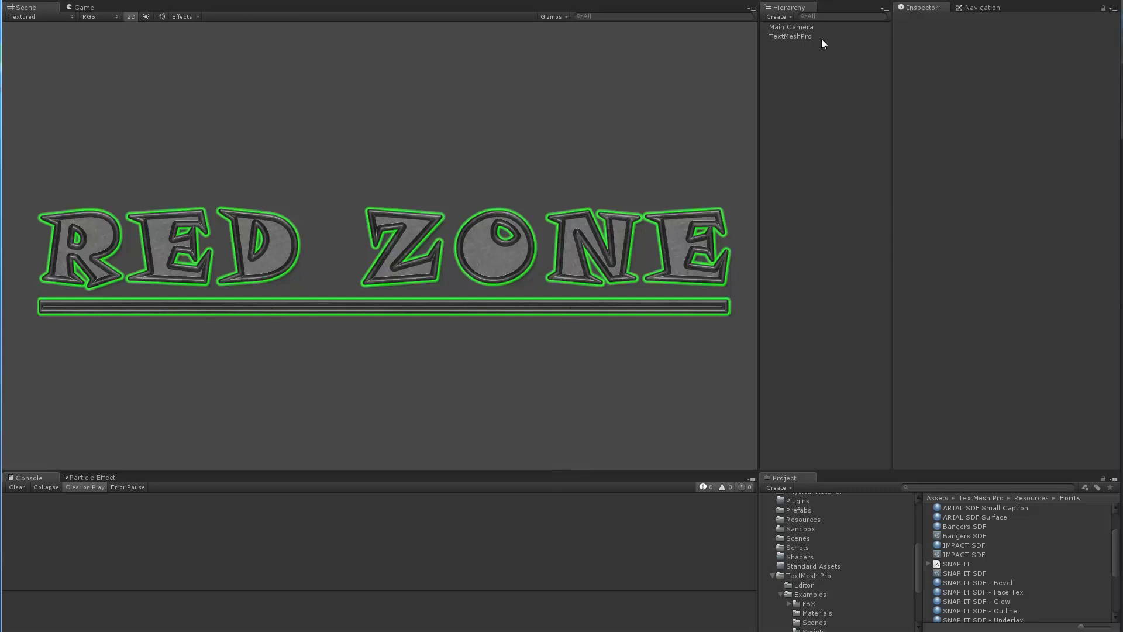
- Try the techniqu SDF font on the RED ZONE text, nudge it slightly left, then revert to SNAP IT SDF
left_click(790, 36)
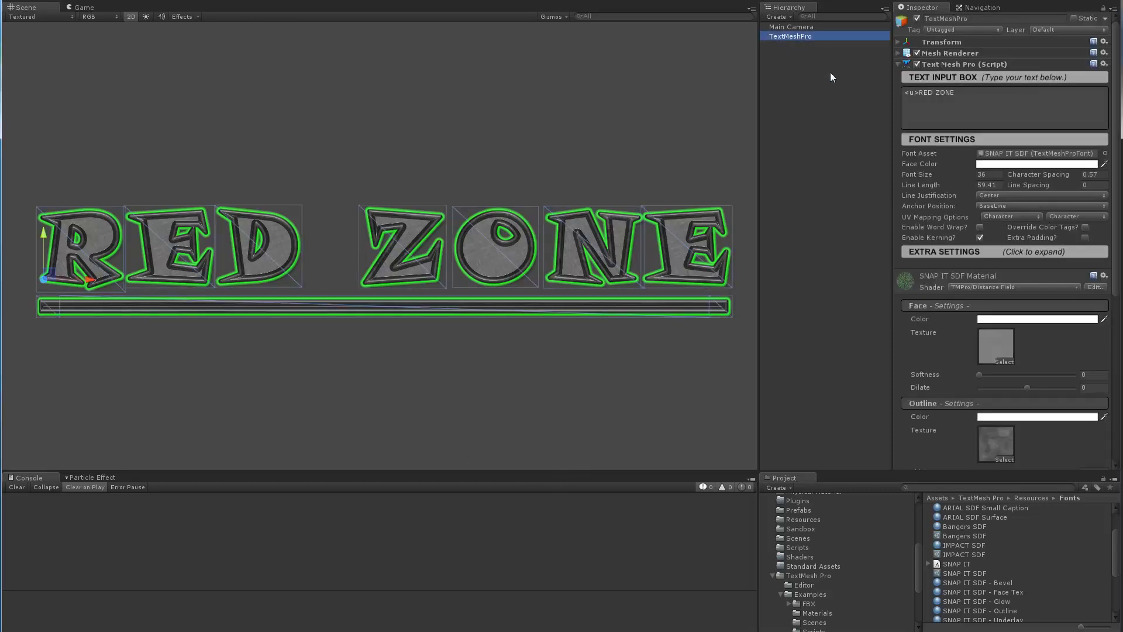
left_click(1104, 153)
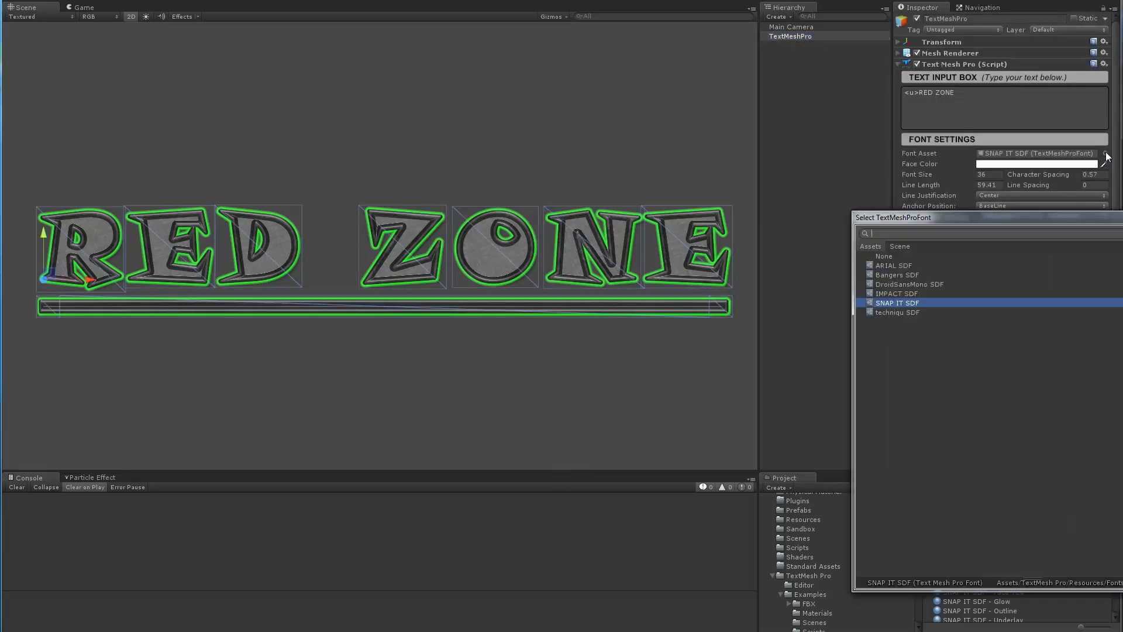
left_click(901, 311)
left_click(380, 291)
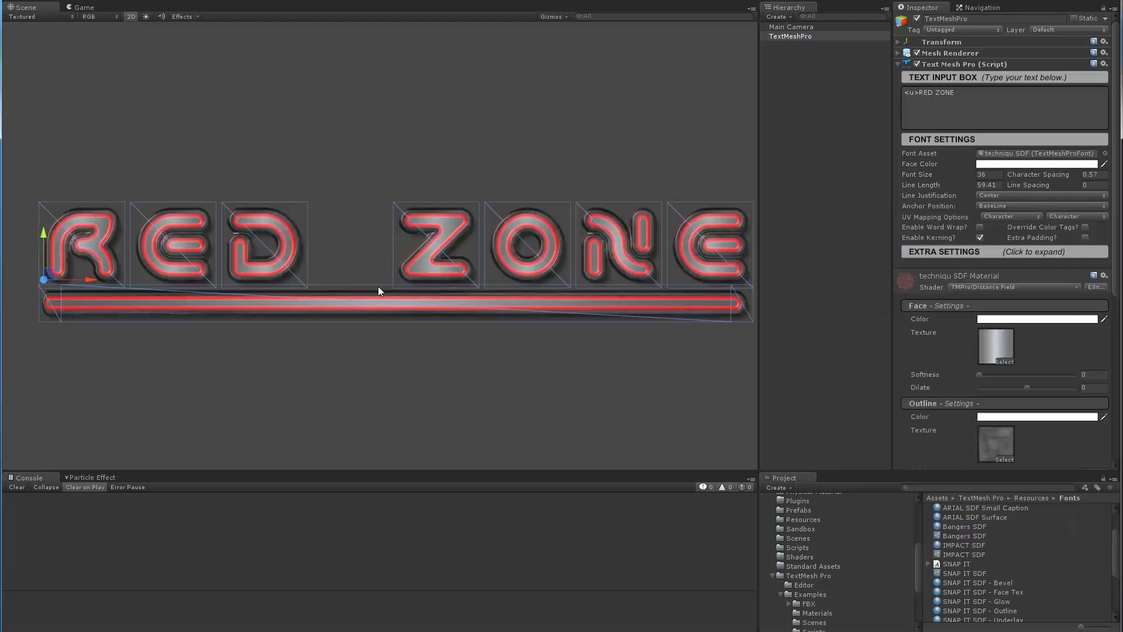
mouse_move(409, 314)
middle_mouse_down()
mouse_move(391, 314)
mouse_move(401, 322)
middle_mouse_up()
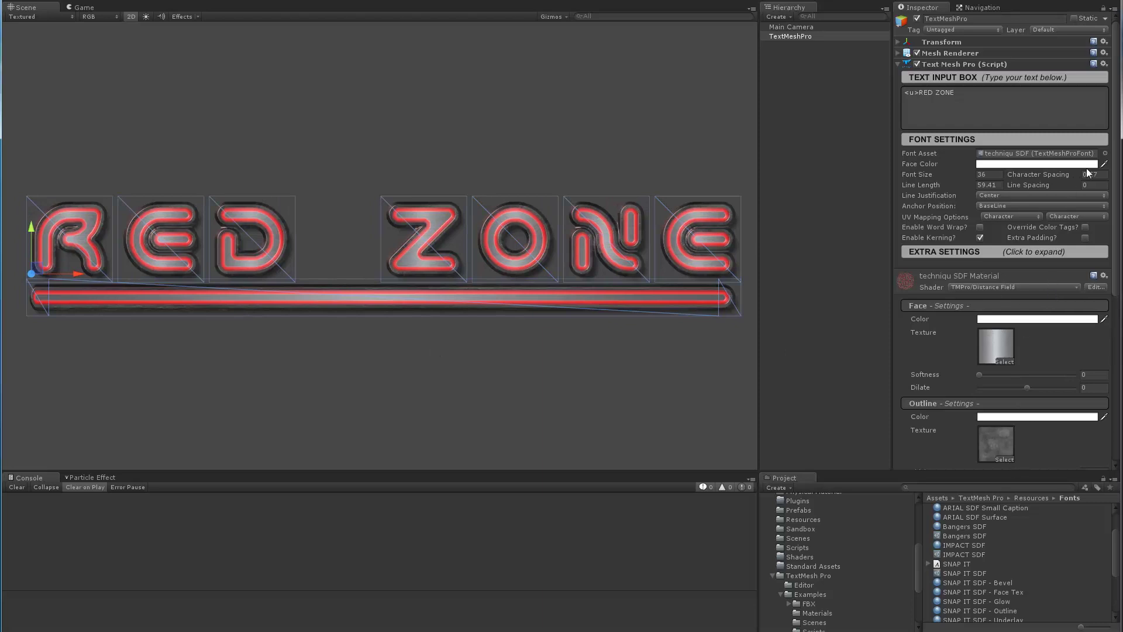
left_click(1105, 154)
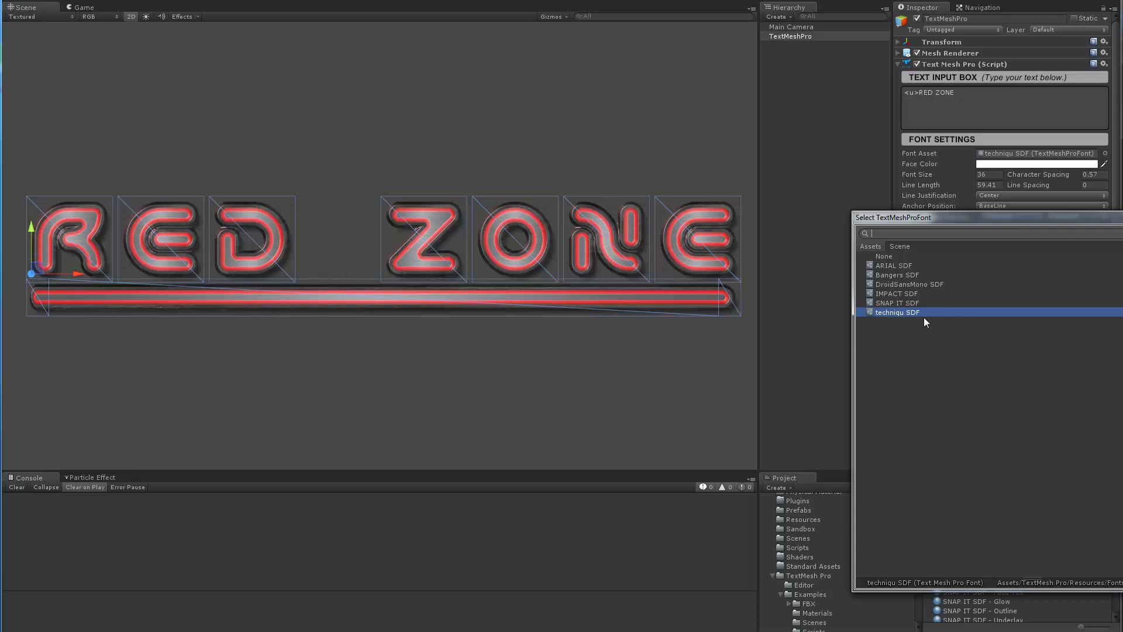
left_click(888, 303)
key("Return")
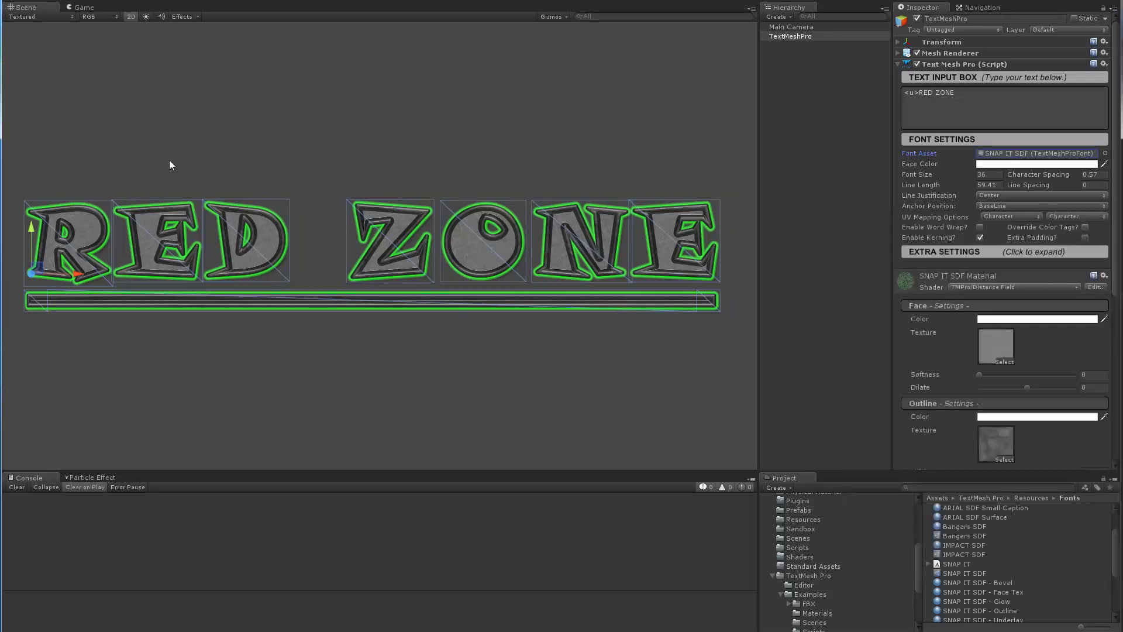
scroll(392, 284, "up", 8)
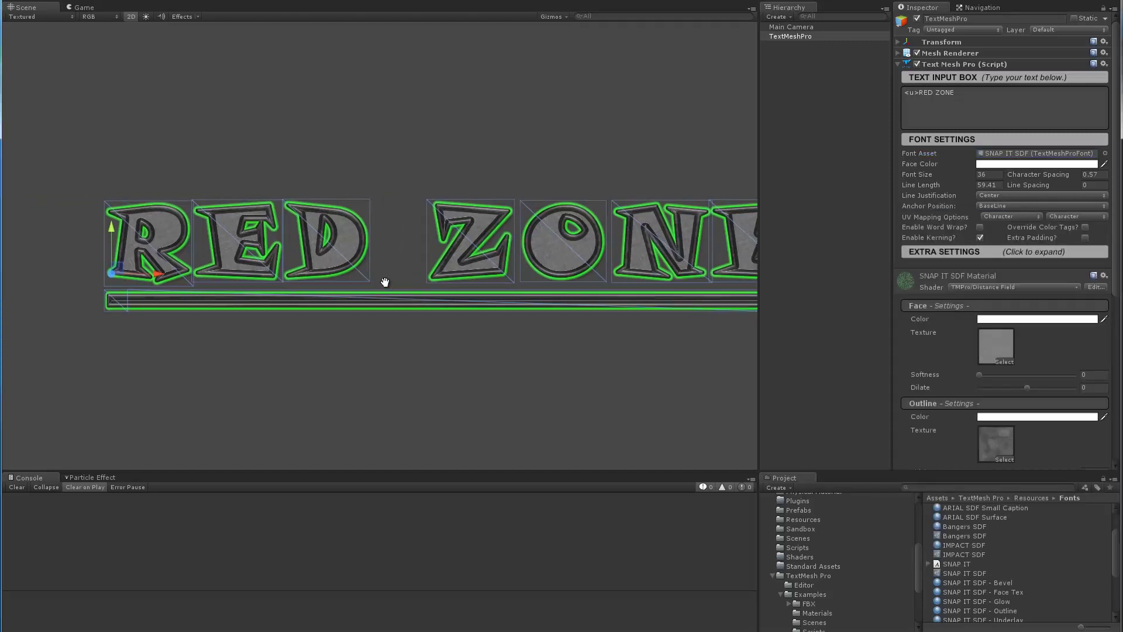
scroll(408, 281, "up", 6)
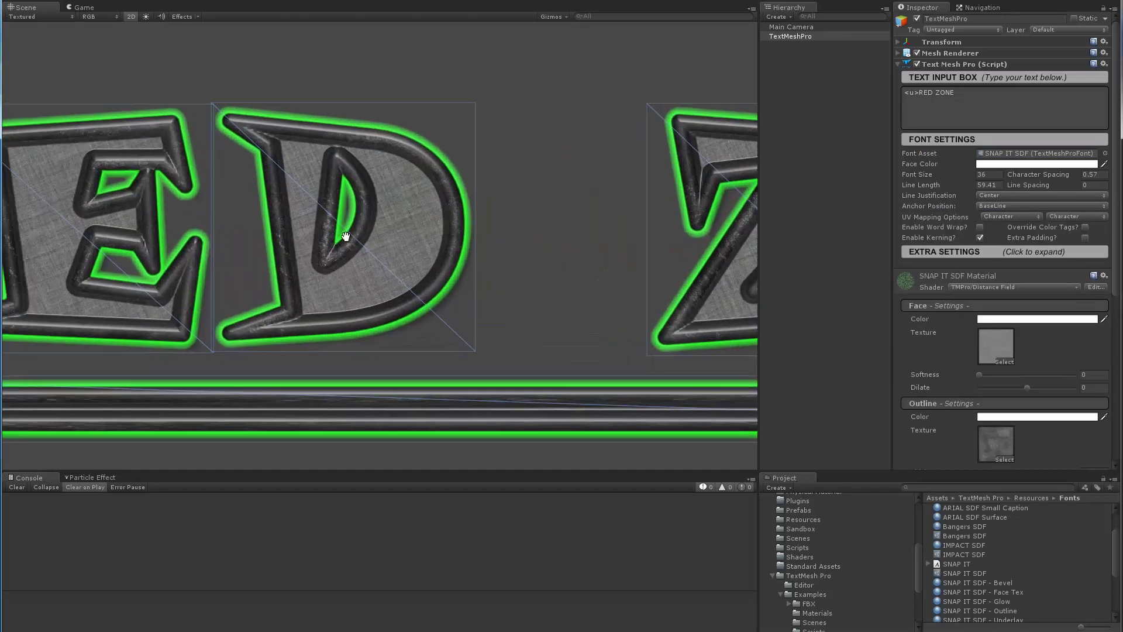
scroll(386, 249, "up", 1)
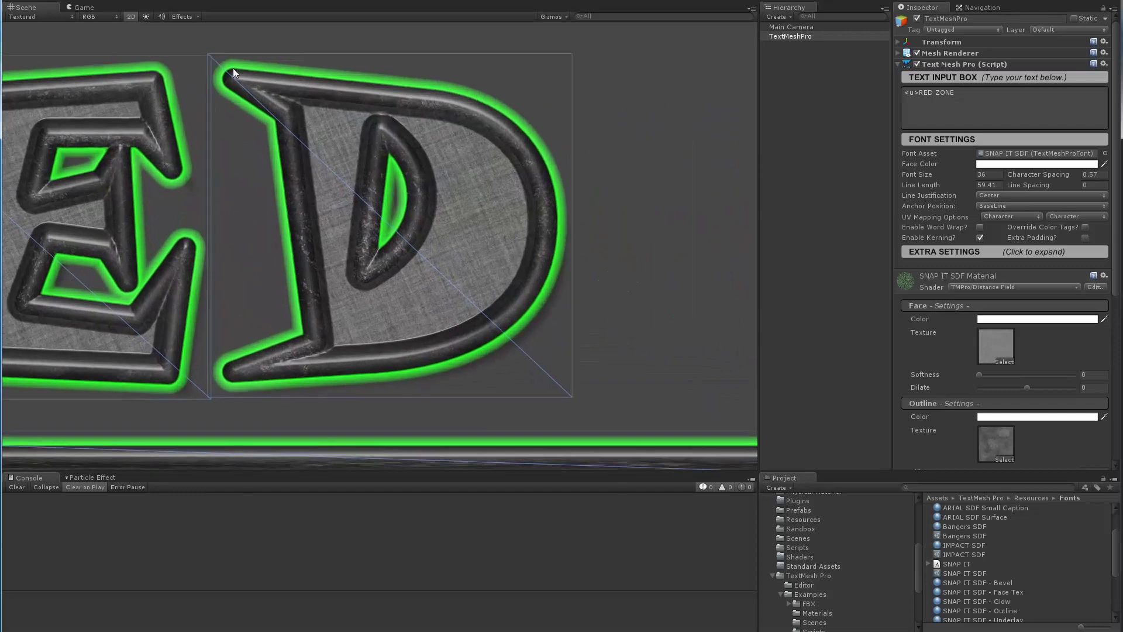
scroll(544, 233, "up", 2)
middle_click_drag(291, 139, 364, 220)
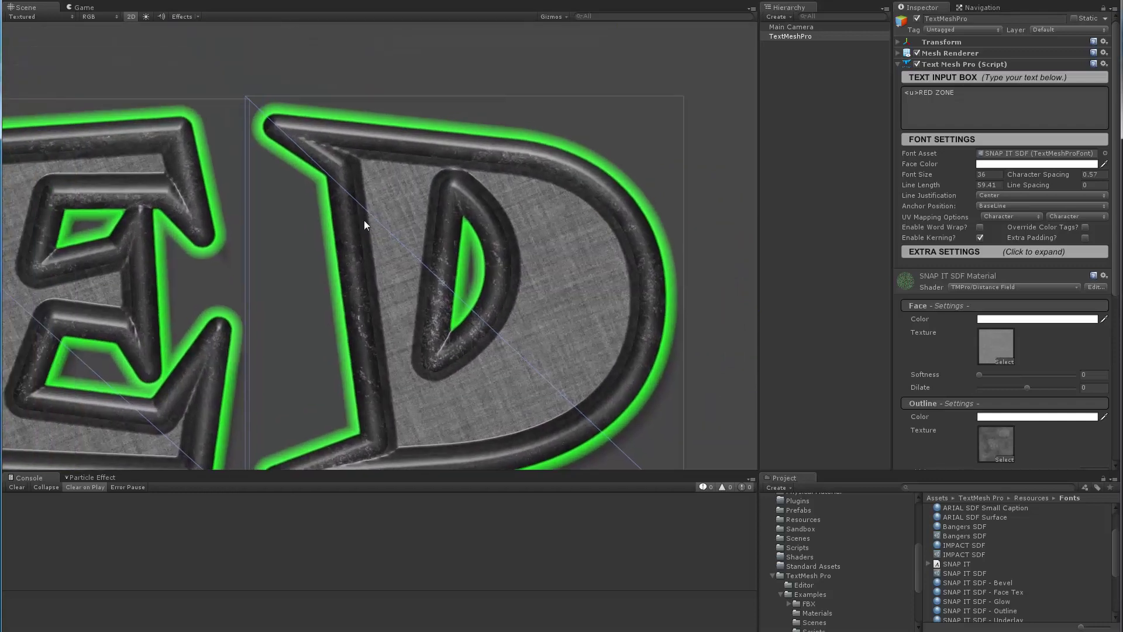
scroll(364, 220, "up", 2)
scroll(497, 269, "down", 5)
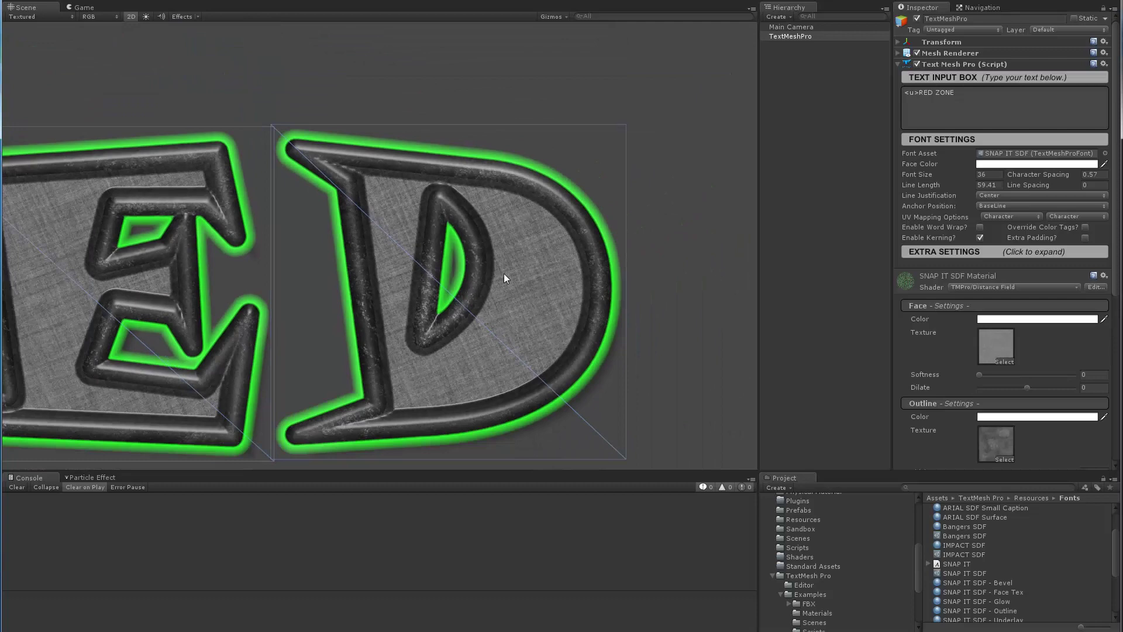
scroll(489, 297, "down", 5)
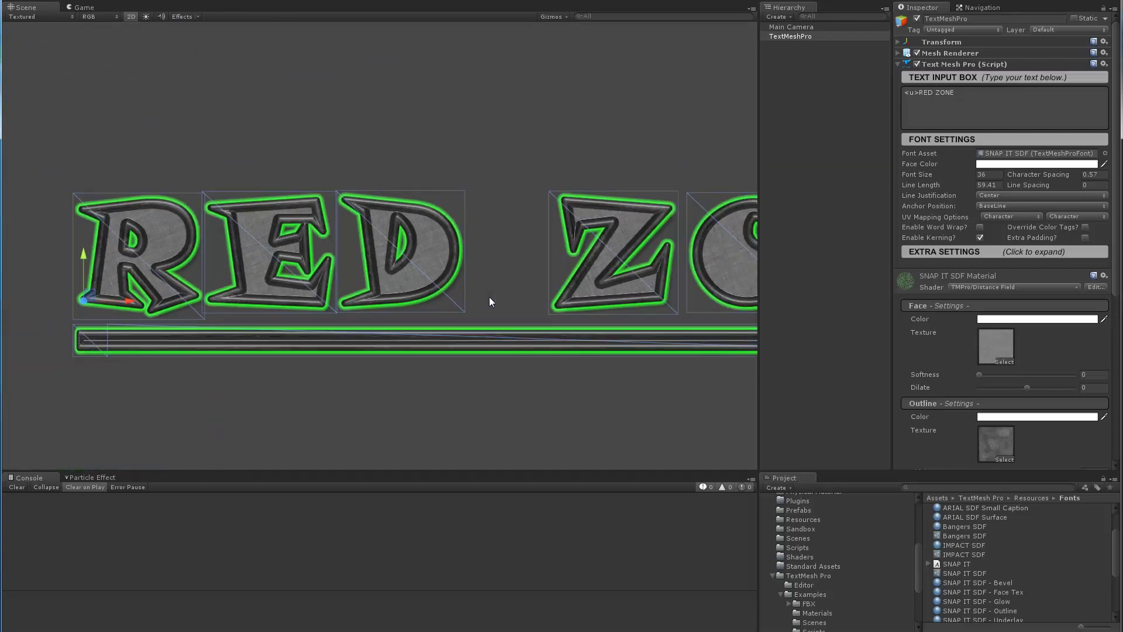
middle_click_drag(489, 296, 450, 269)
scroll(396, 259, "down", 2)
scroll(457, 268, "up", 1)
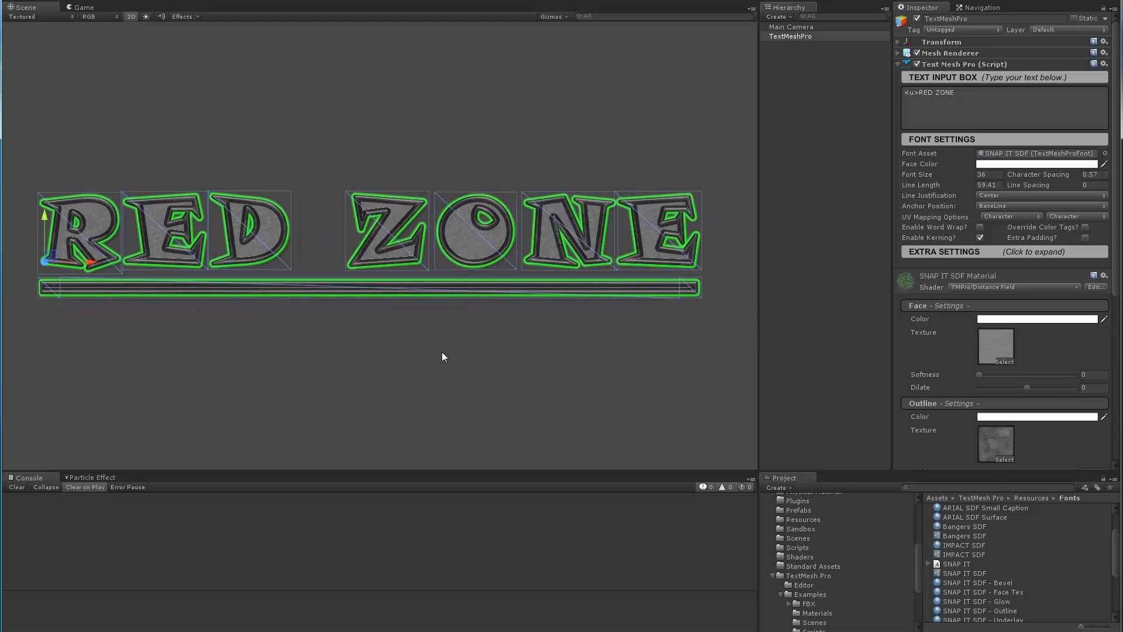
left_click(829, 317)
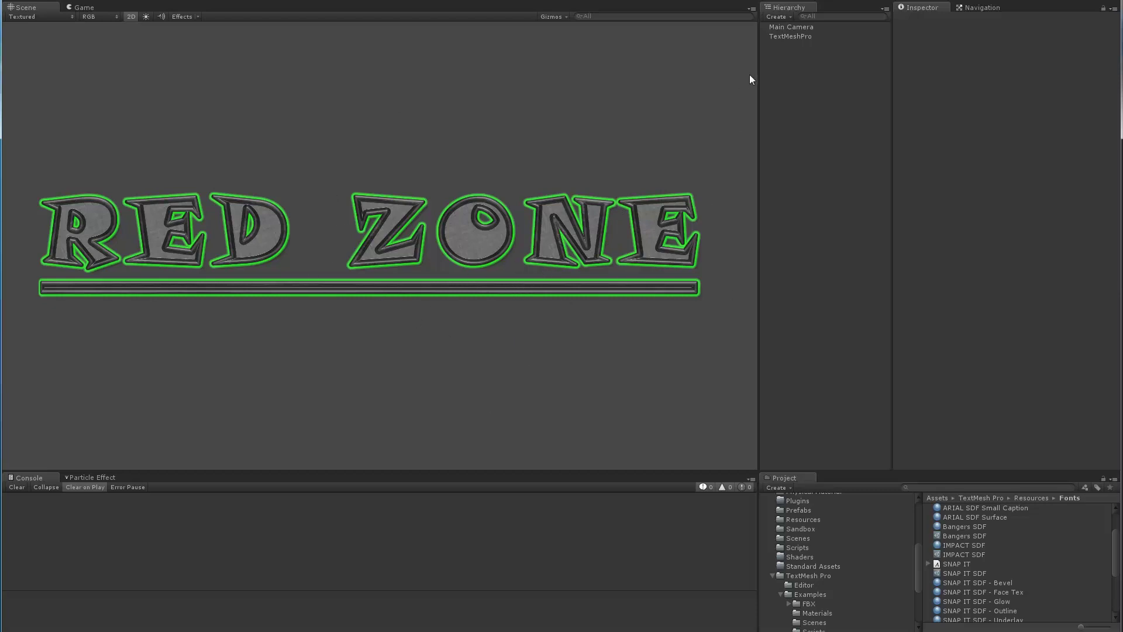
left_click(791, 37)
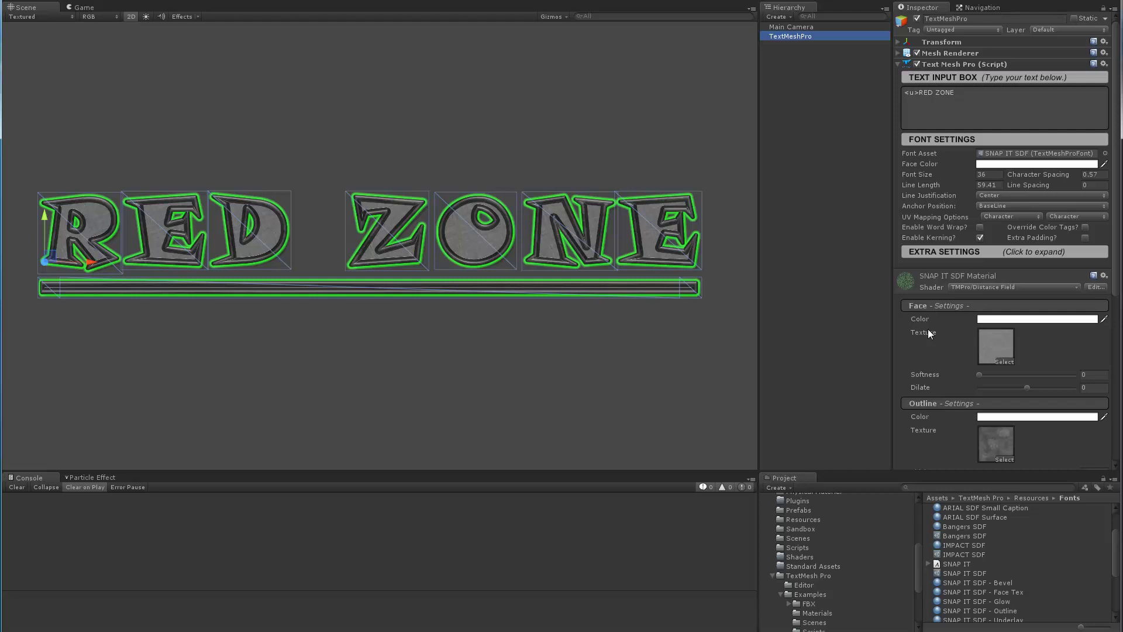
left_click(979, 238)
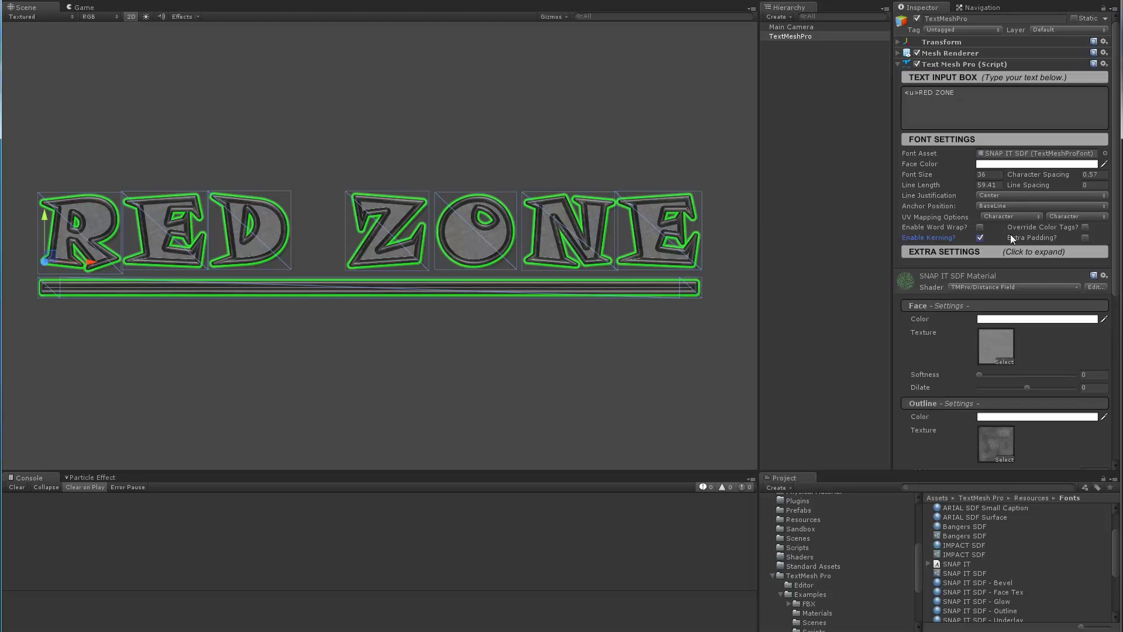
- Expand the SNAP IT SDF font asset's Kerning Table and set the new pair's left character to E
left_click(960, 572)
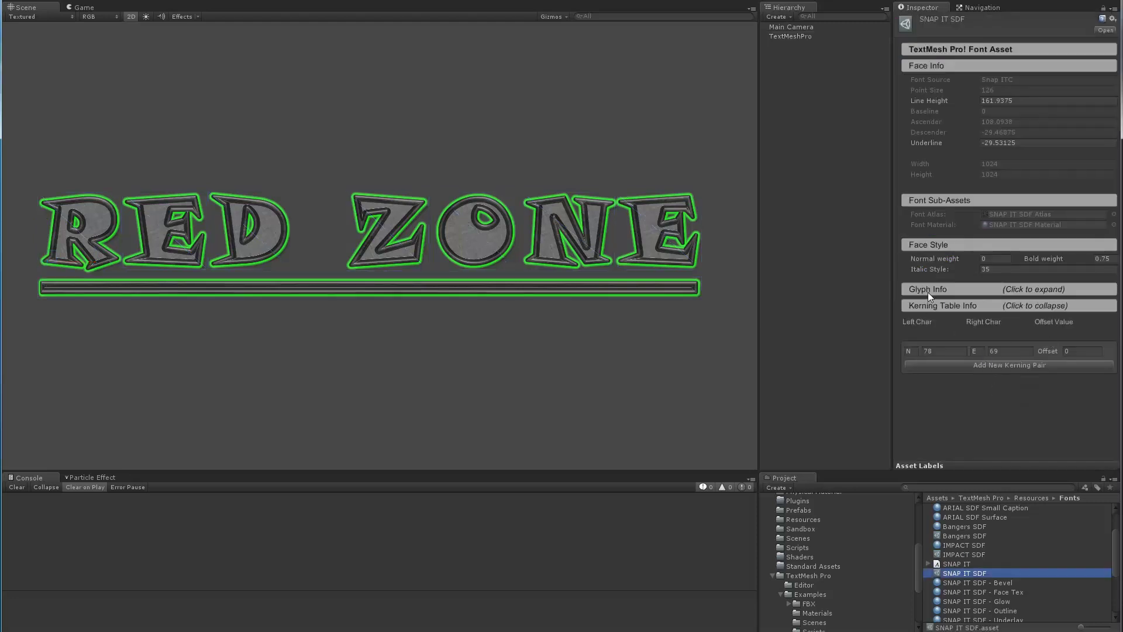
left_click(928, 306)
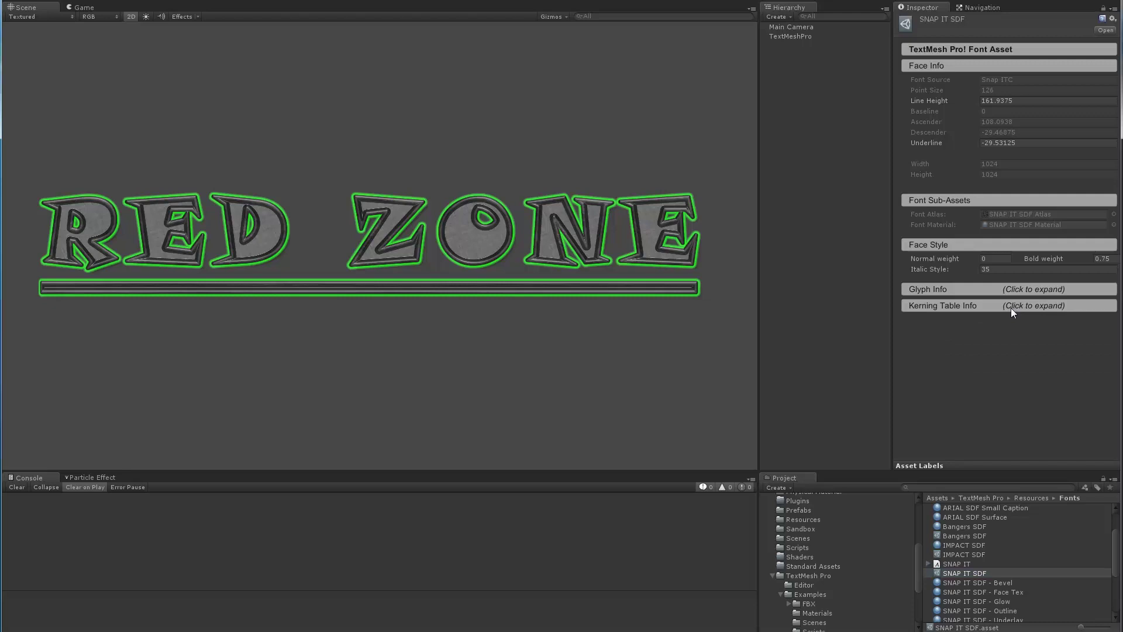
left_click(1011, 307)
left_click(1011, 307)
left_click(1011, 308)
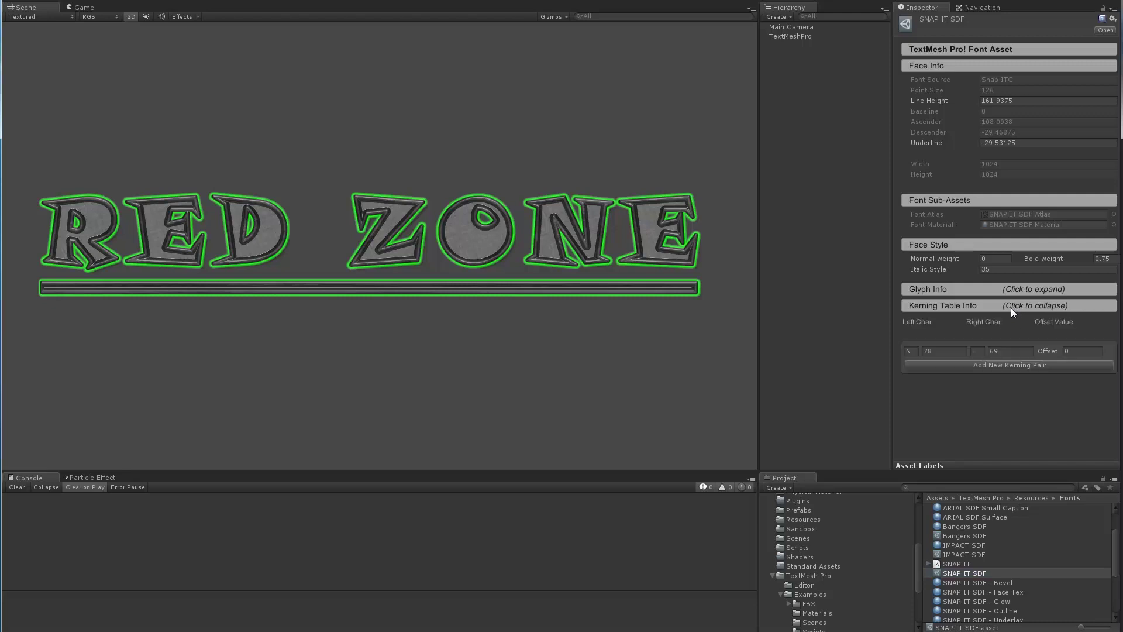
left_click(918, 350)
scroll(206, 258, "up", 5)
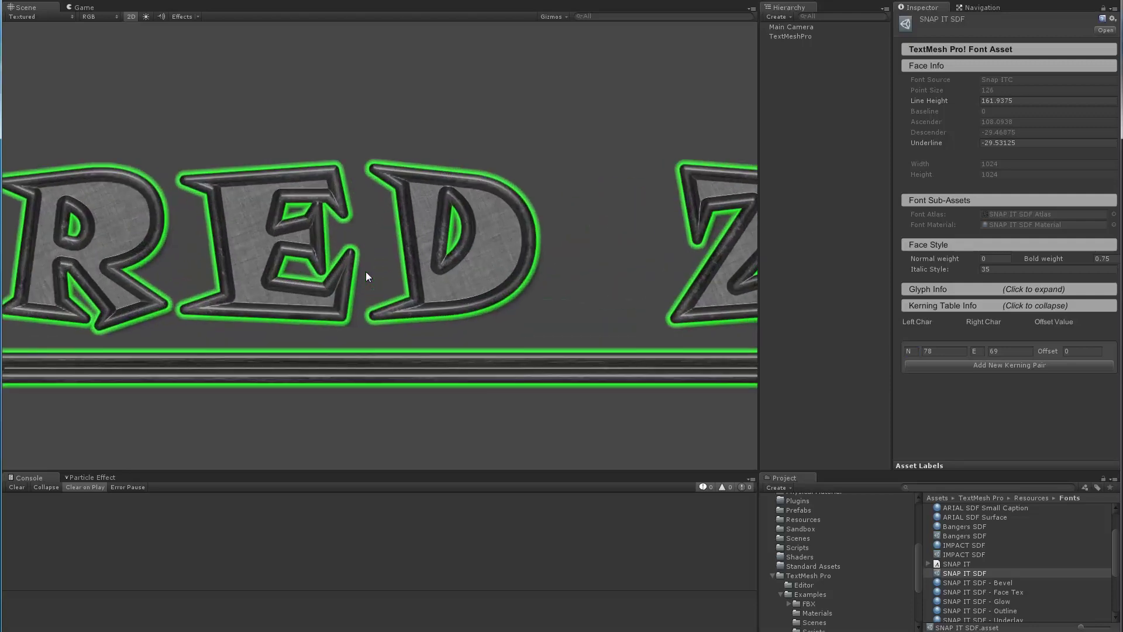
scroll(366, 272, "up", 5)
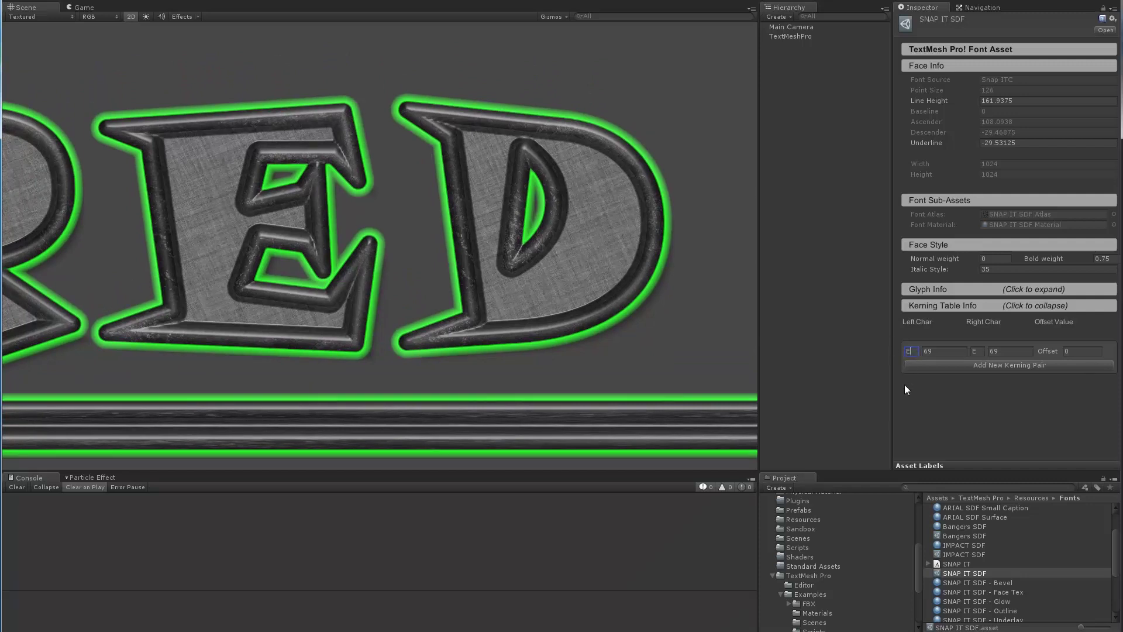
- Add an E–D kerning pair with offset -5.68, then pan the view over to the letters ZON
key("Tab")
type("D")
left_click(977, 363)
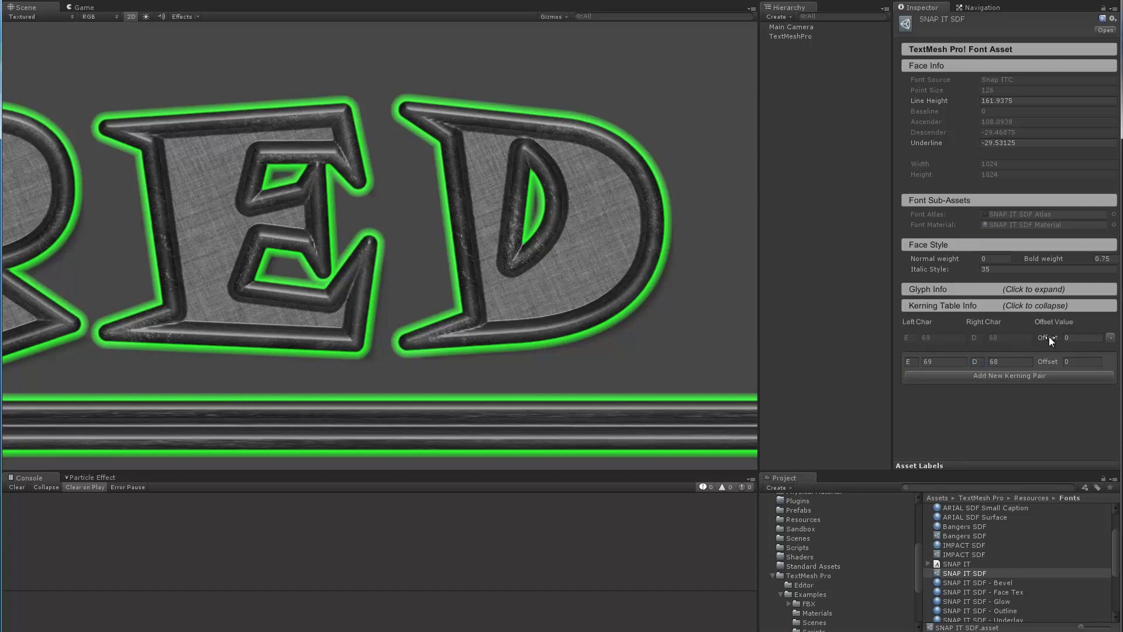
left_click_drag(1051, 336, 963, 338)
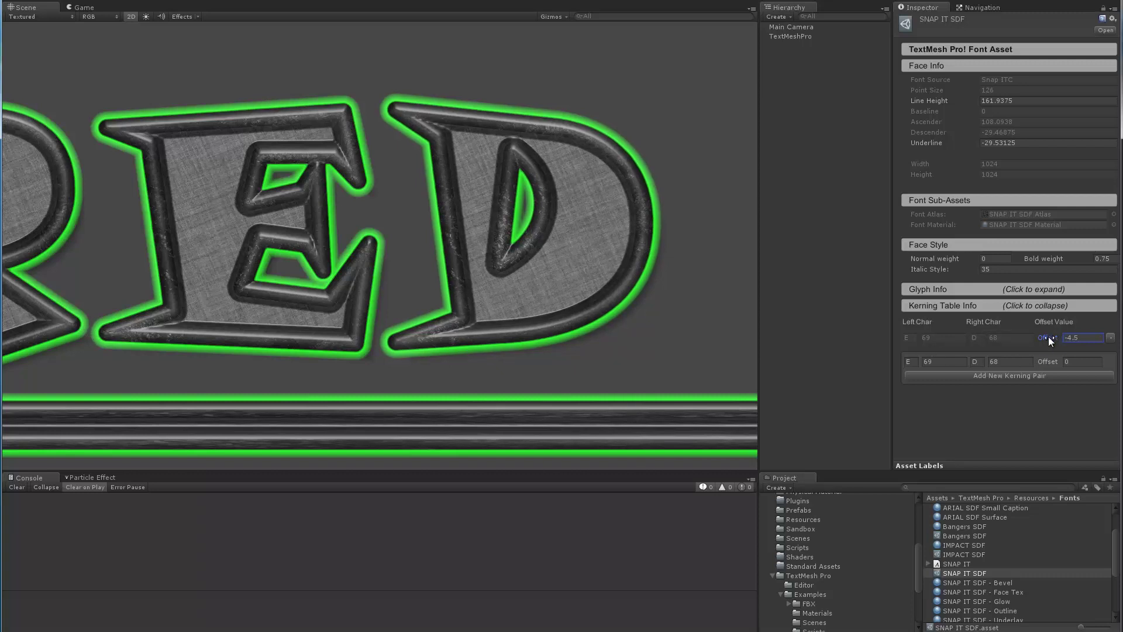
left_click_drag(1048, 336, 1021, 333)
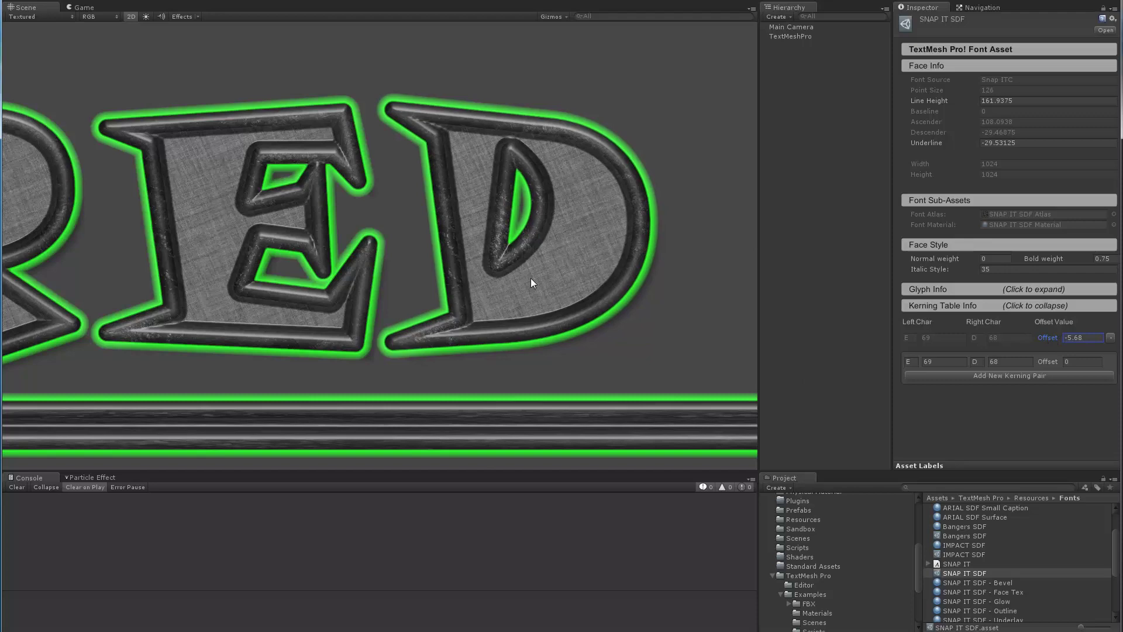
scroll(531, 278, "down", 1)
middle_click_drag(566, 299, 175, 283)
scroll(526, 275, "up", 3)
middle_click_drag(527, 275, 428, 280)
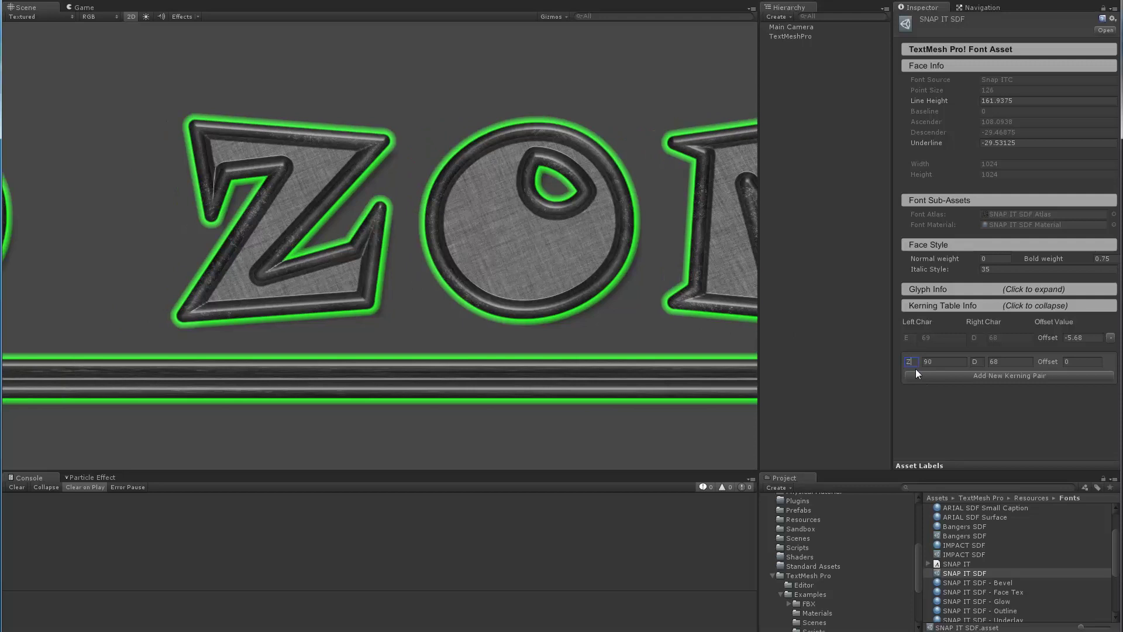
- Add a Z–O kerning pair and scrub its offset to -11.3
left_click(981, 362)
type("O")
left_click(995, 376)
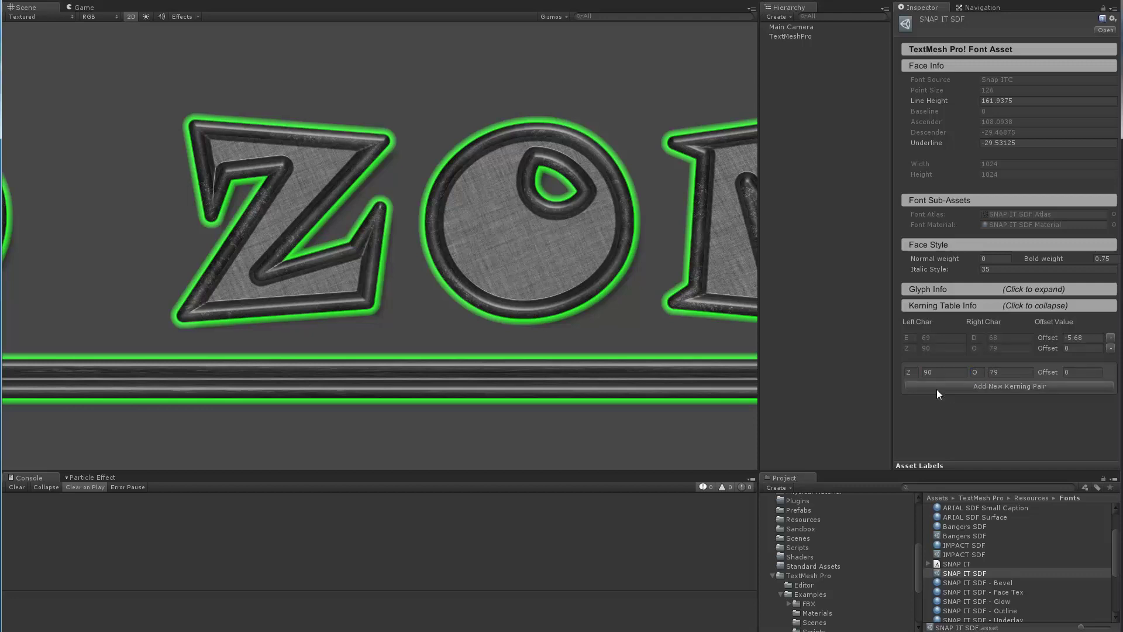
left_click_drag(1050, 349, 943, 362)
- Bring the rest of ZONE into view and enter O as the next pair's left character
middle_click_drag(556, 250, 291, 243)
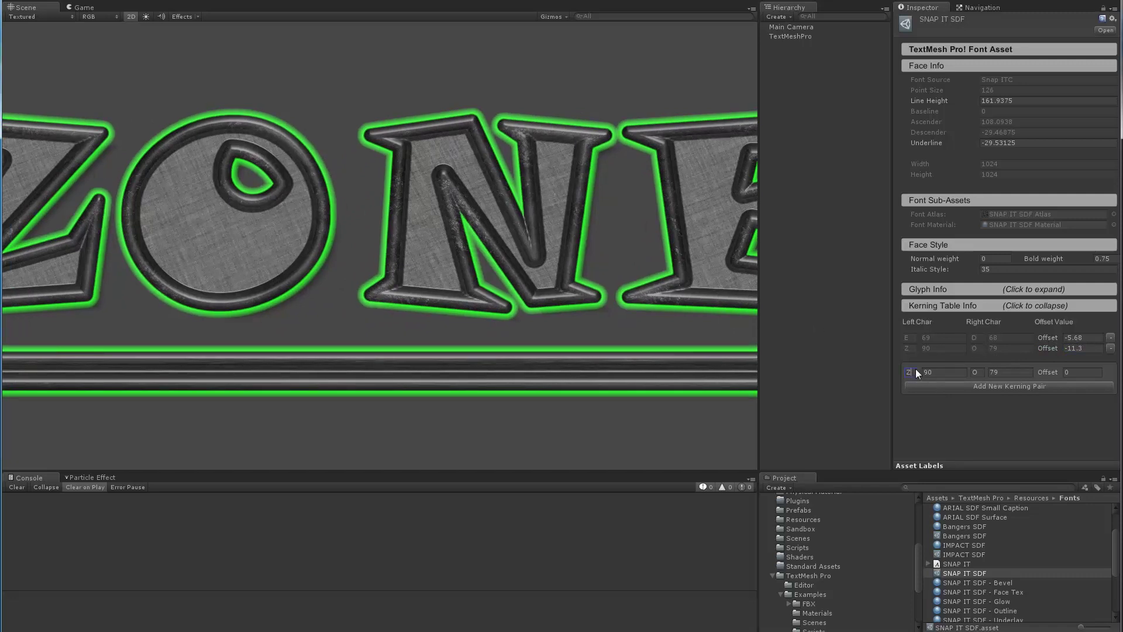
type("O")
key("Tab")
key("Tab")
- Add an O–N kerning pair and pull its offset to about -19
type("N")
left_click(977, 386)
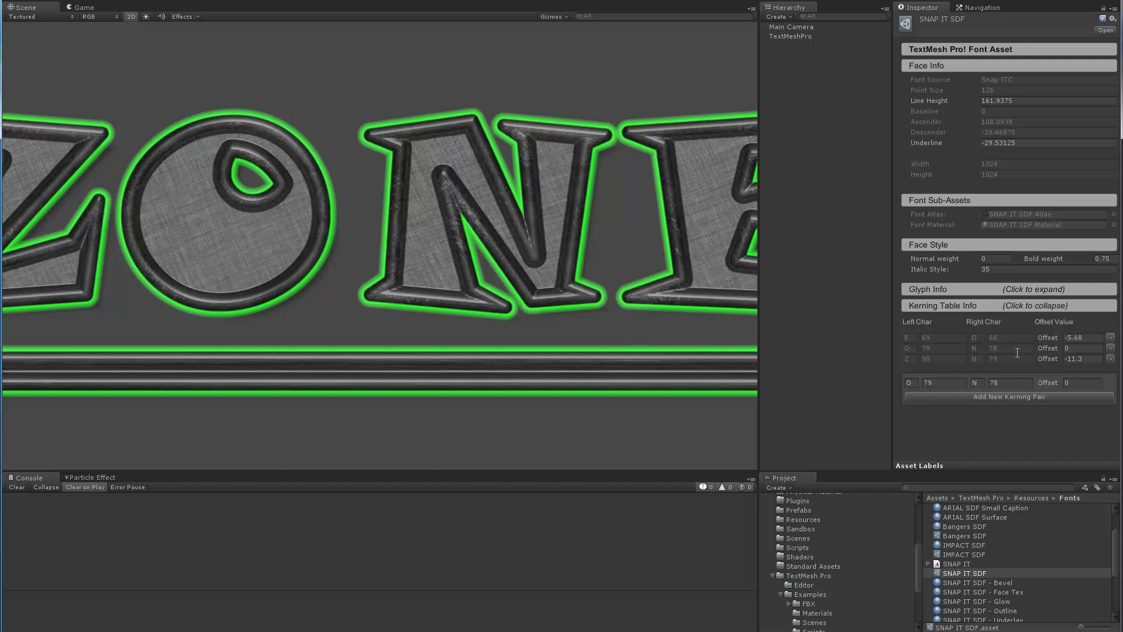
left_click_drag(1045, 349, 664, 376)
- Keep O–N at -19.37 and add an N–E kerning pair with offset 2.84
scroll(251, 243, "down", 1)
middle_click_drag(250, 243, 95, 244)
scroll(295, 220, "up", 1)
scroll(295, 219, "up", 3)
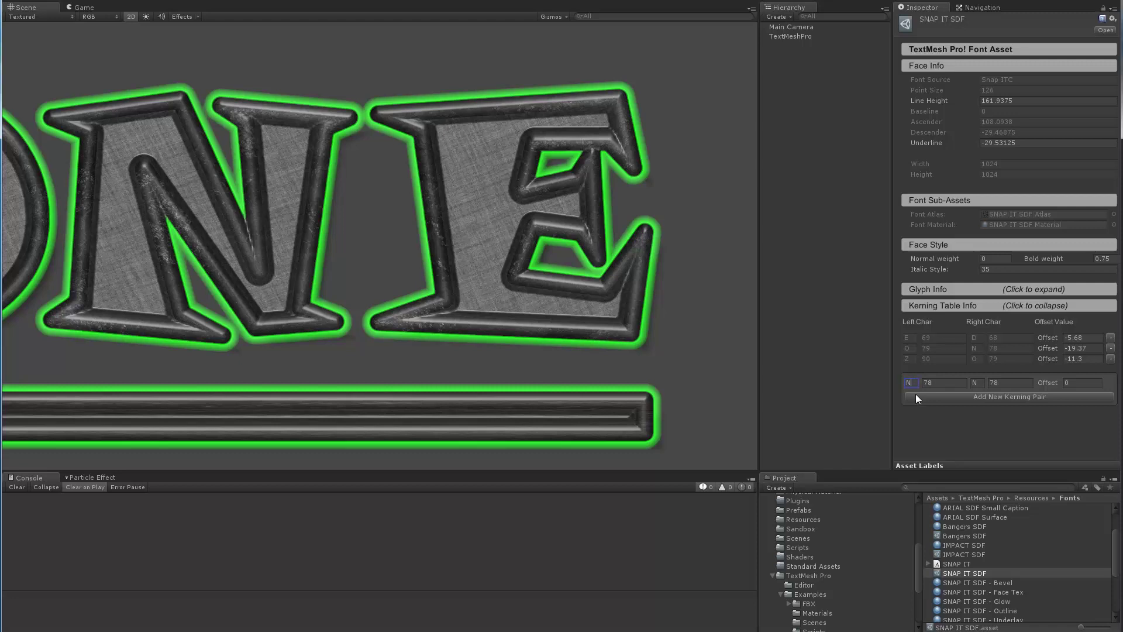
left_click(977, 382)
left_click(981, 397)
left_click_drag(1048, 348, 1103, 347)
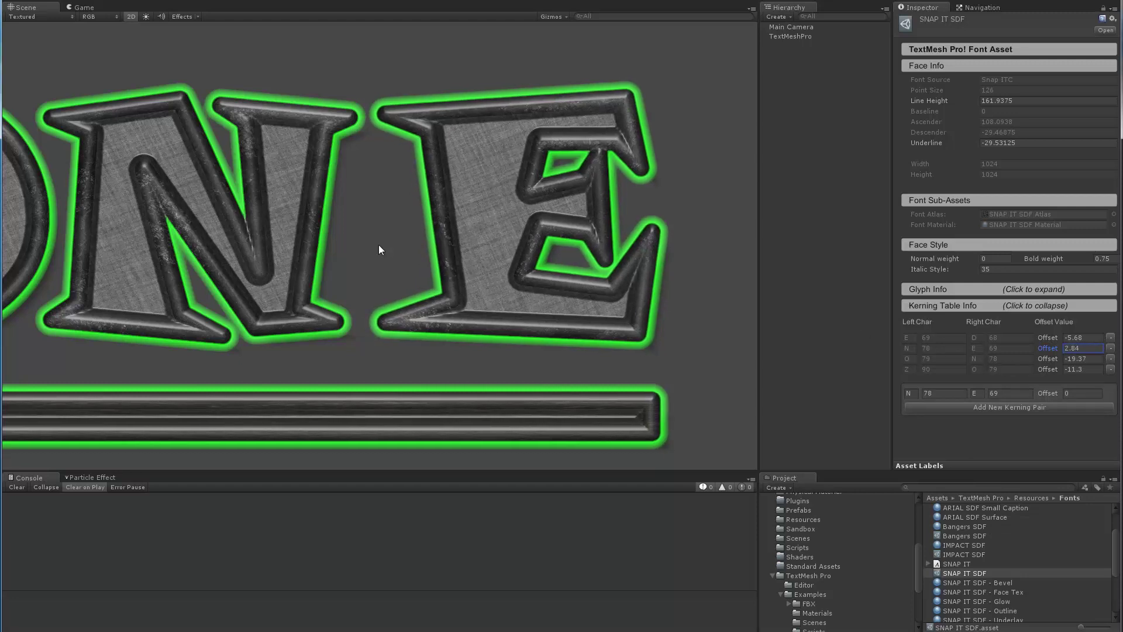
scroll(378, 244, "down", 3)
scroll(258, 249, "up", 5)
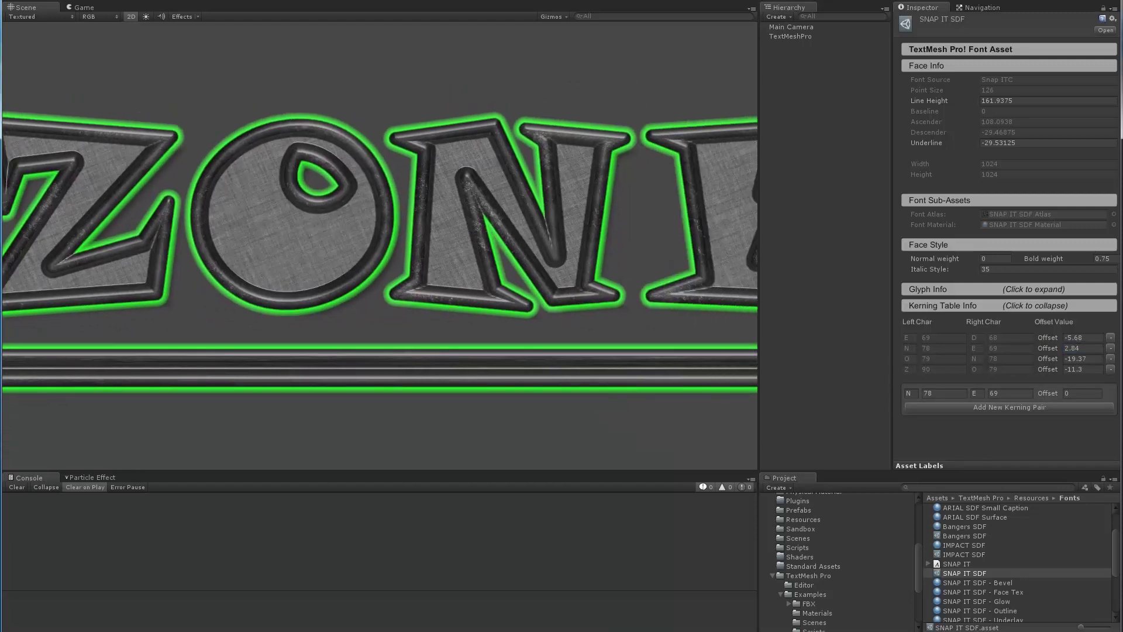
- Select the logo text, then deselect it to inspect the plain RED ZONE logo
left_click(420, 301)
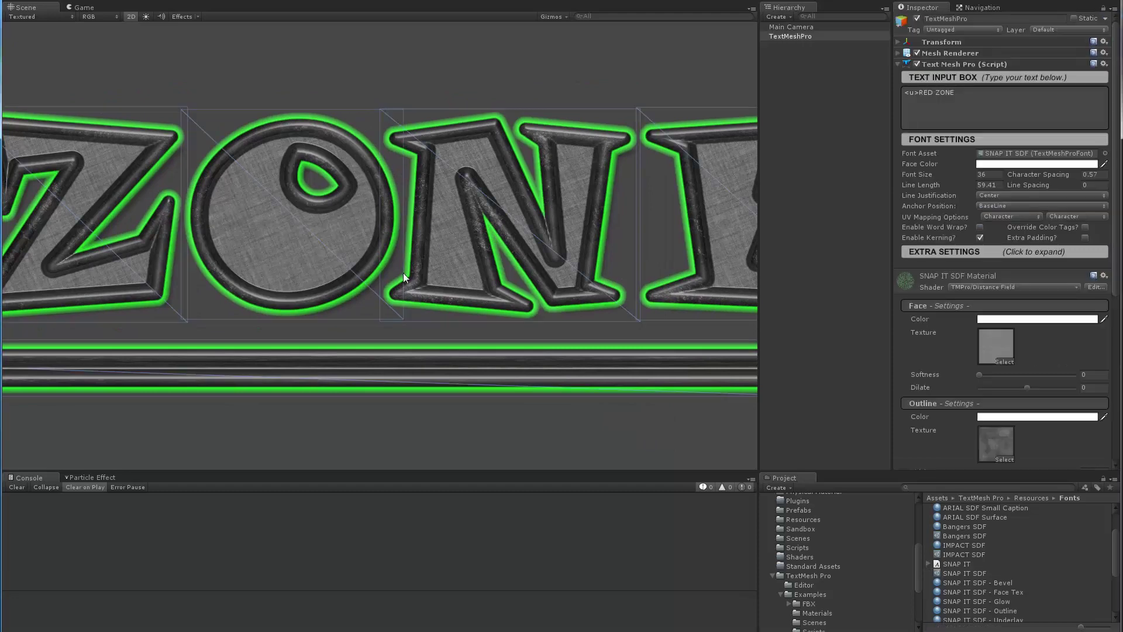
scroll(403, 272, "down", 3)
scroll(413, 275, "down", 5)
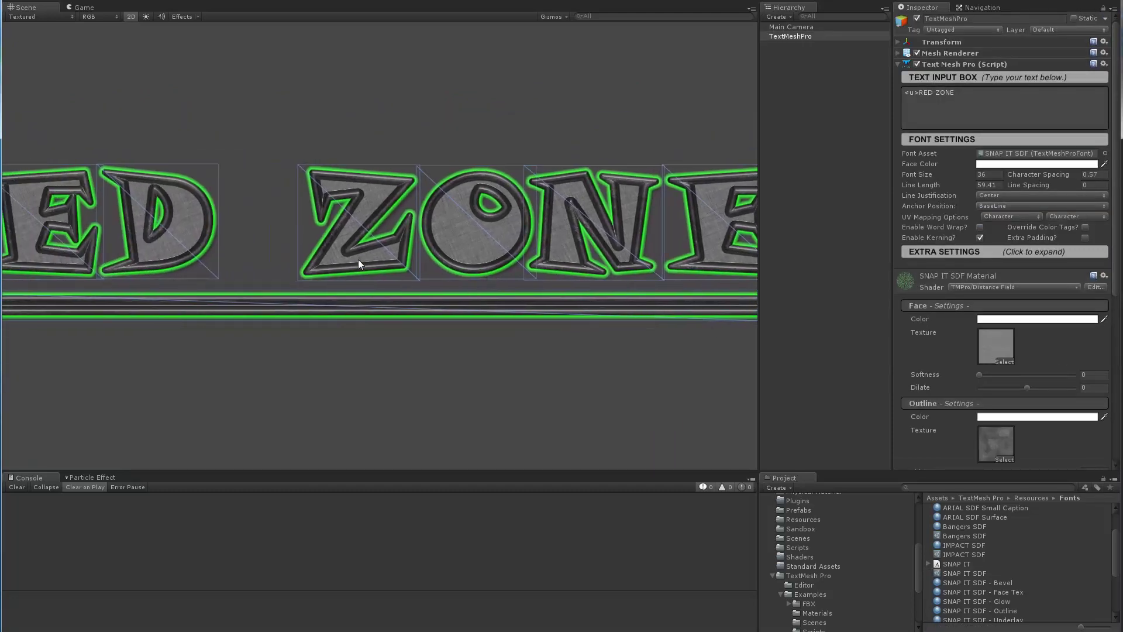
middle_click_drag(334, 261, 374, 258)
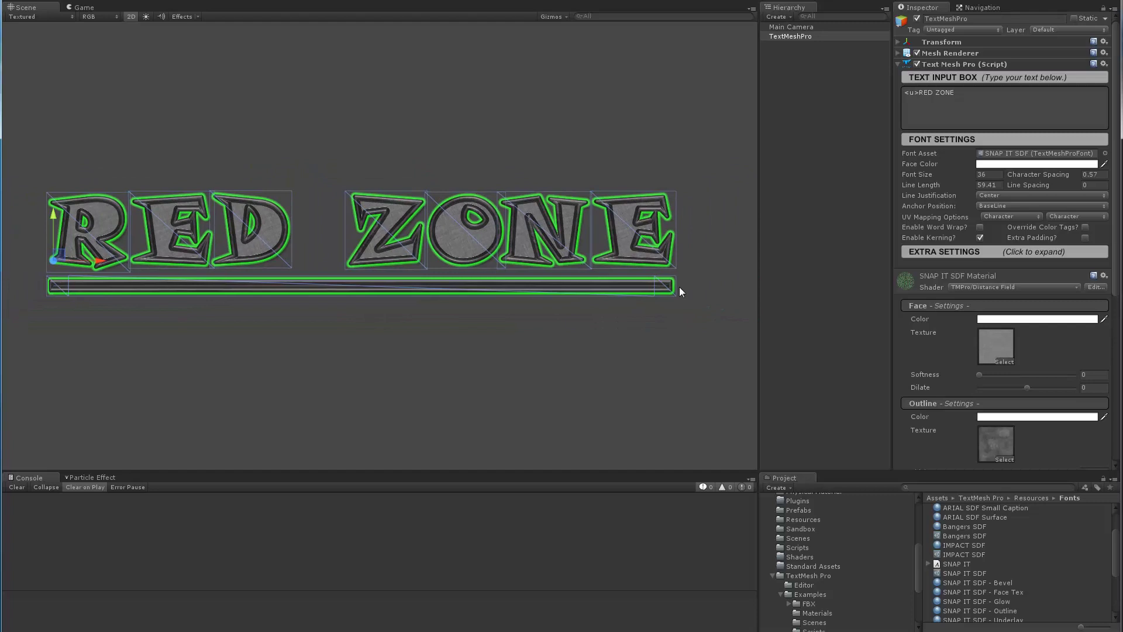
left_click(777, 285)
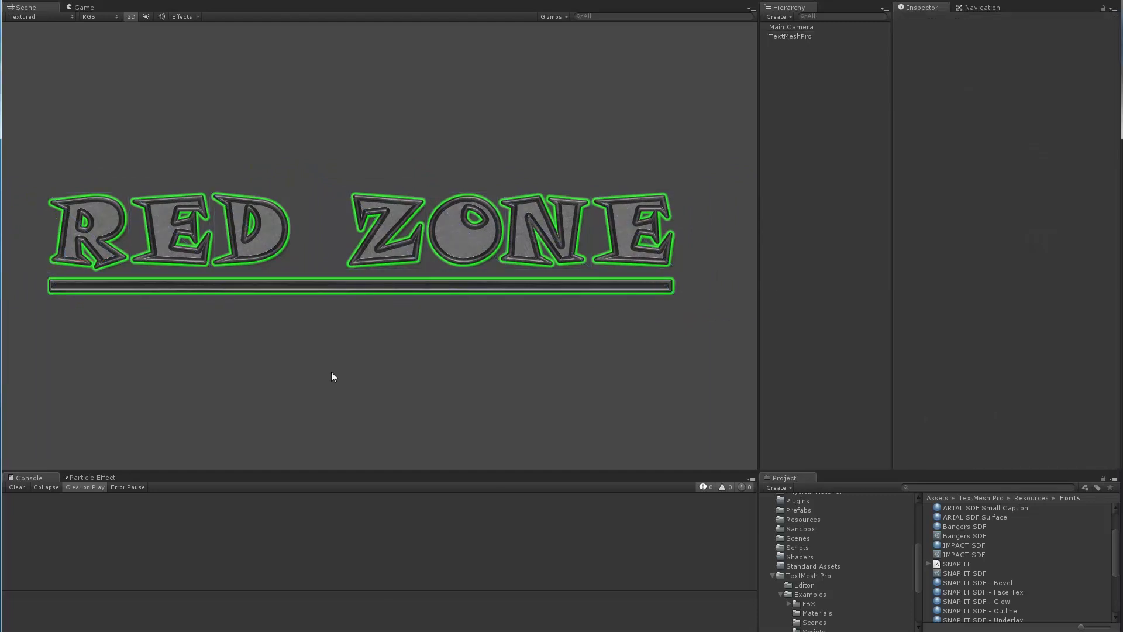
scroll(331, 377, "up", 5)
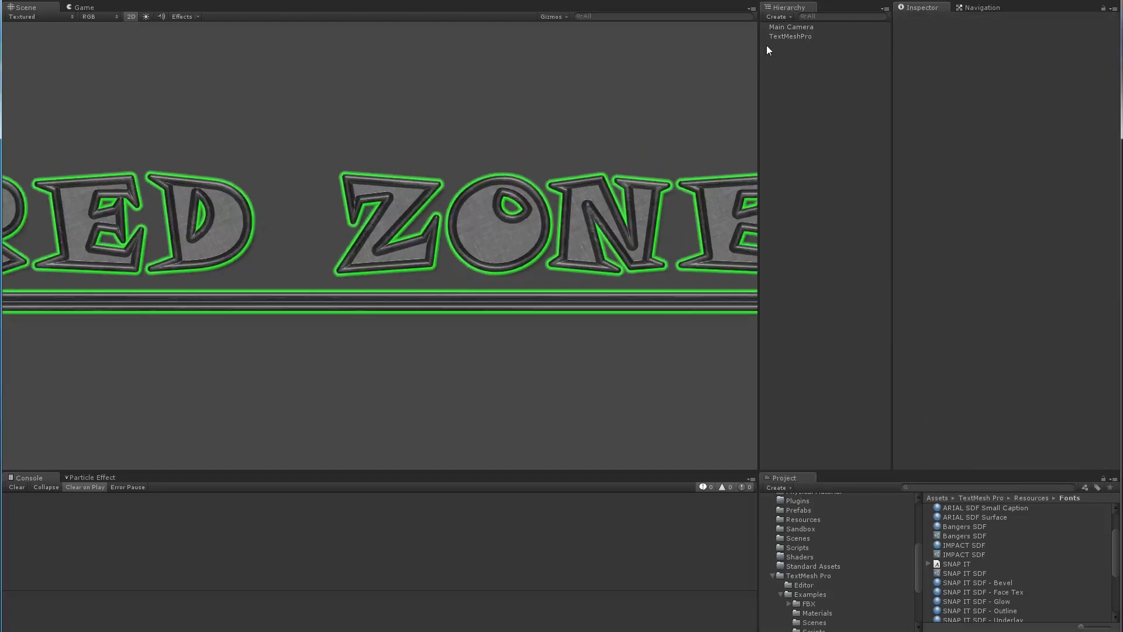
- Replace RED with GREEN in the TextMeshPro text input so it reads GREEN ZONE
left_click(784, 35)
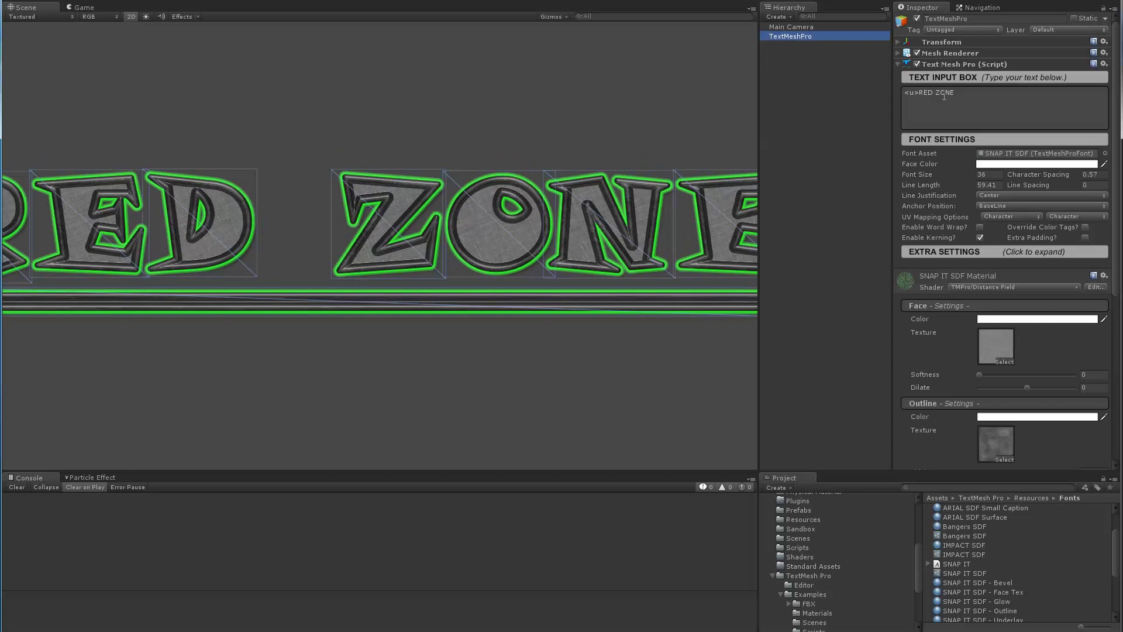
left_click(943, 96)
key("End")
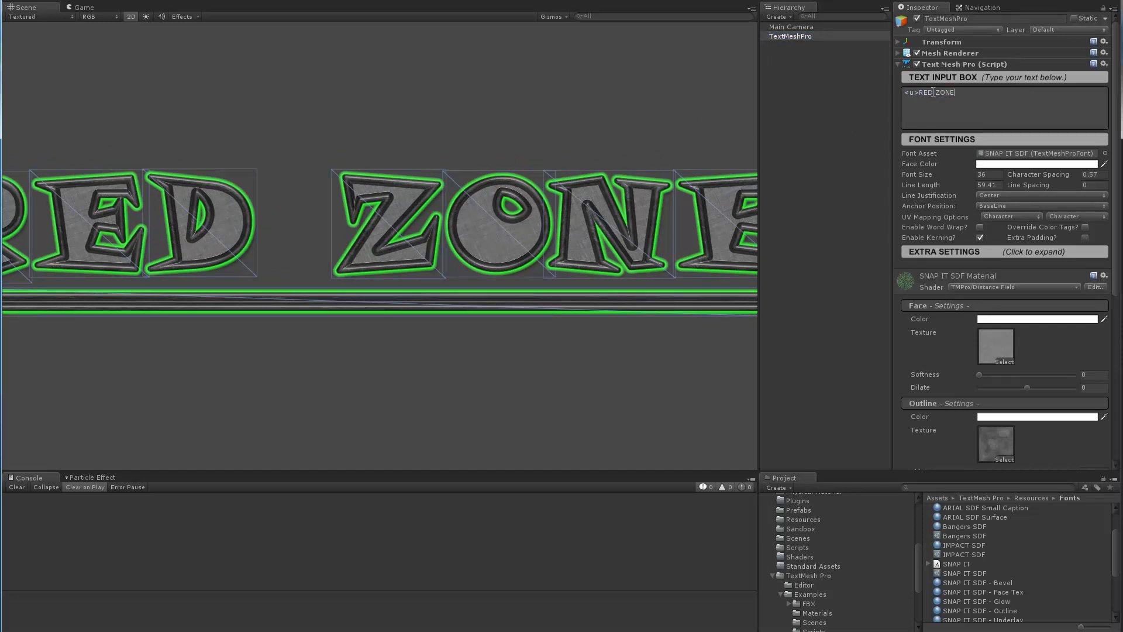
key("BackSpace")
key("BackSpace")
key("BackSpace")
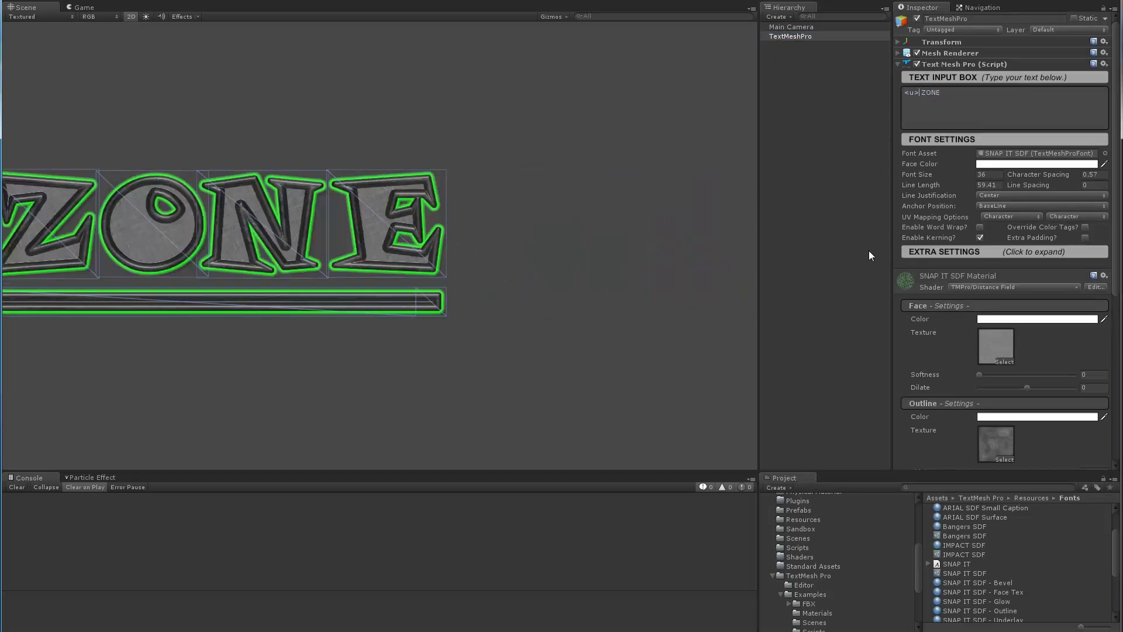
type("GREEN")
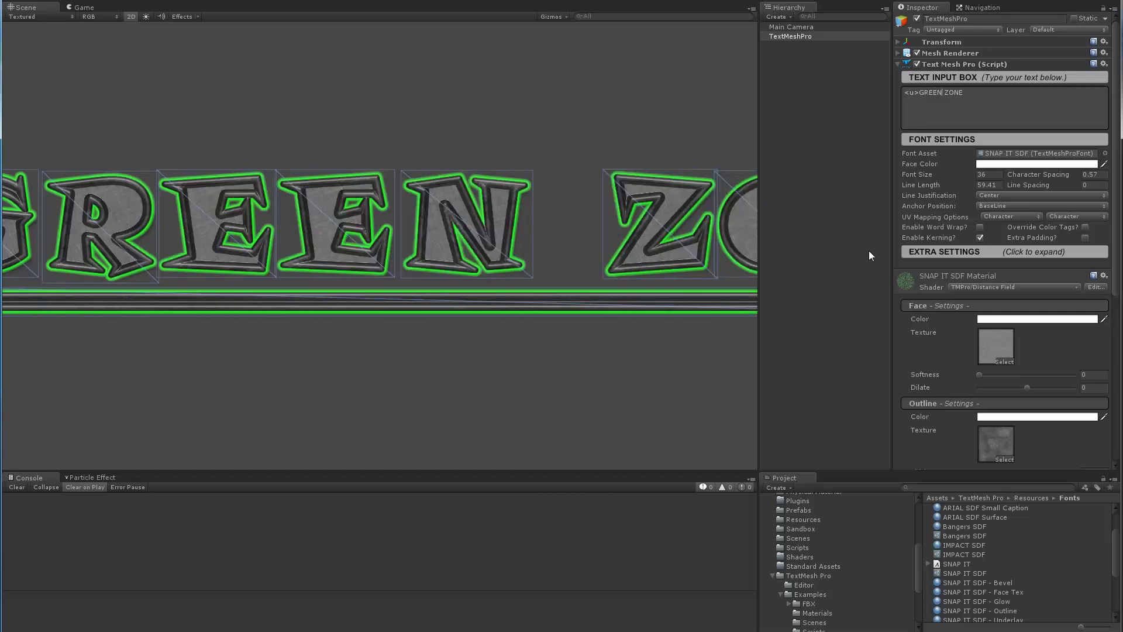
middle_click_drag(460, 286, 411, 278)
- Deselect the text object and open the SNAP IT SDF font asset settings
scroll(518, 285, "down", 1)
left_click(738, 331)
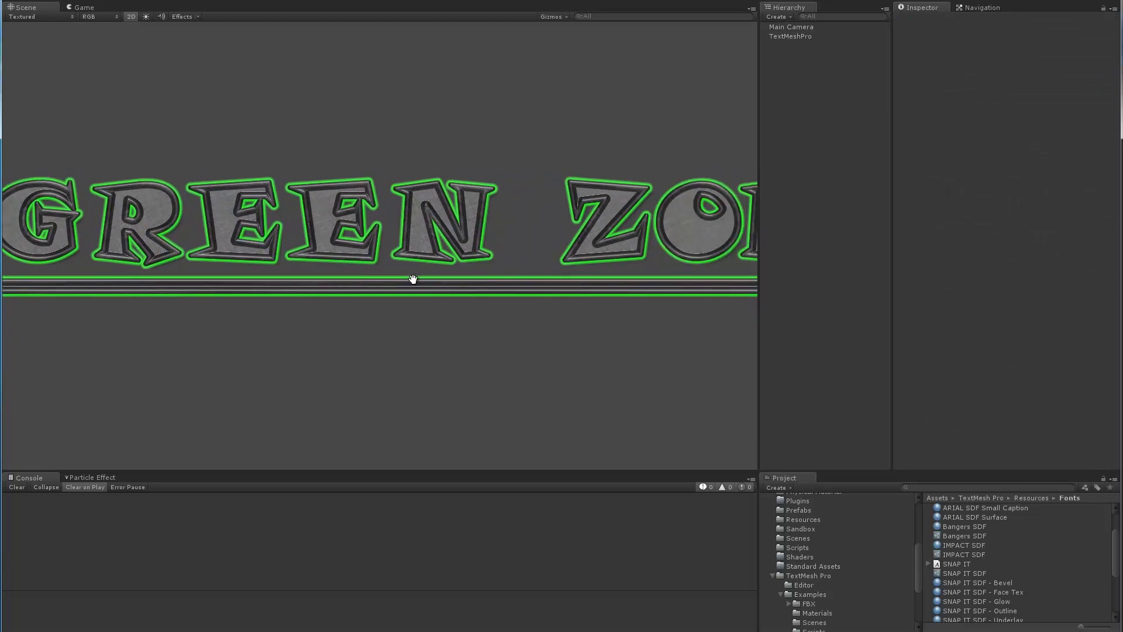
scroll(433, 279, "up", 2)
scroll(433, 279, "up", 5)
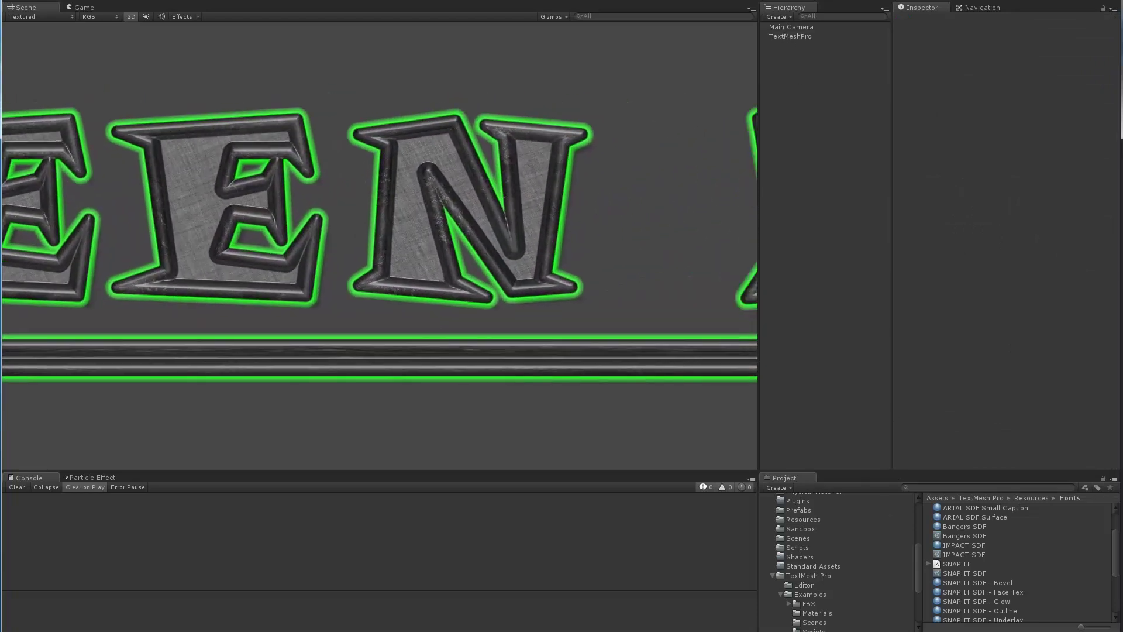
left_click(950, 573)
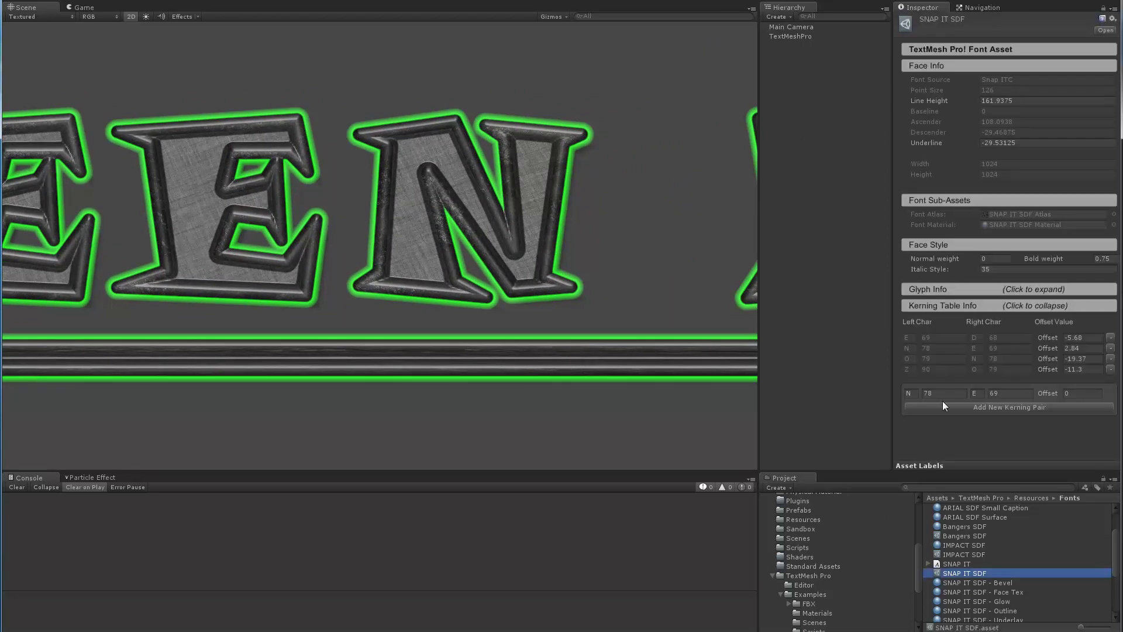
- Add an E–N kerning pair at offset -10.79 and frame the whole GREEN ZONE logo
left_click(909, 393)
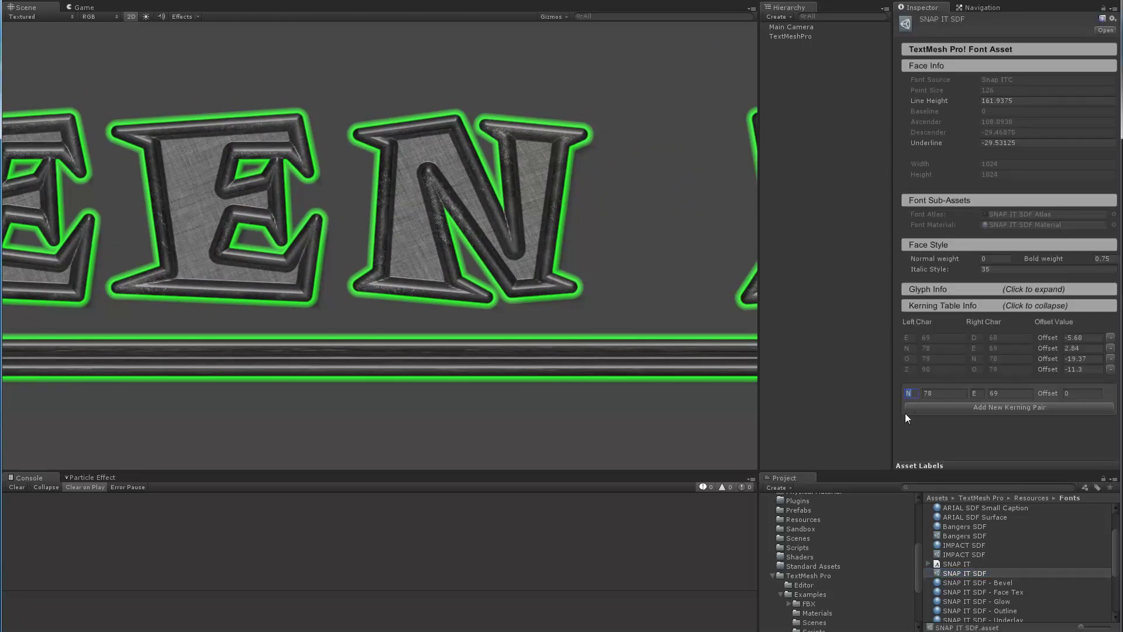
type("E")
key("Tab")
type("N")
left_click(982, 409)
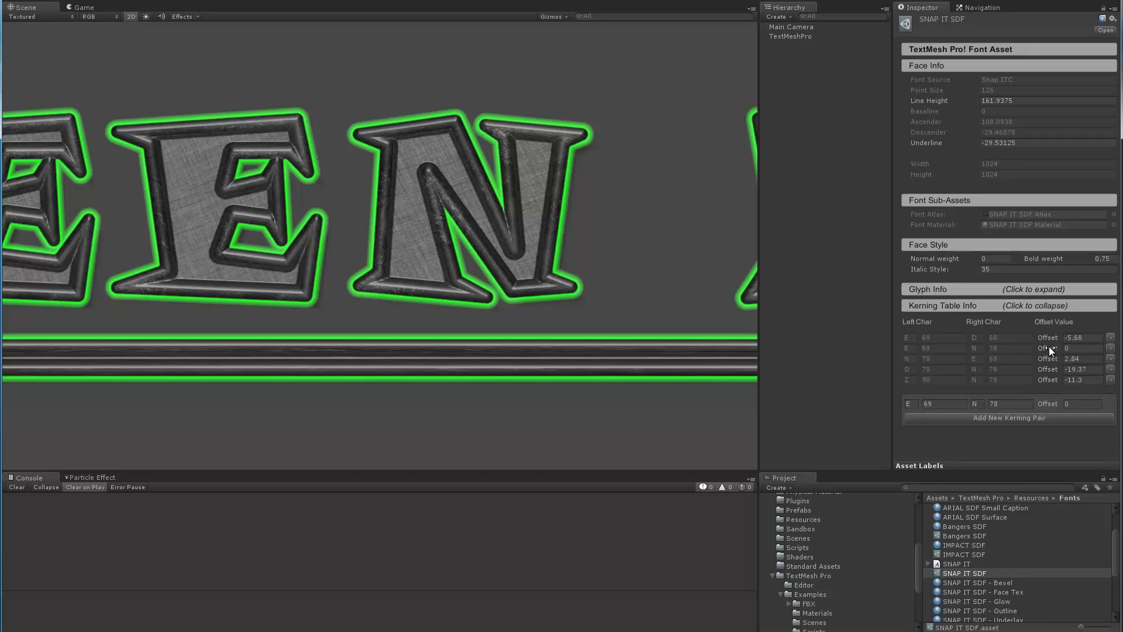
left_click_drag(1049, 347, 840, 367)
scroll(385, 261, "down", 3)
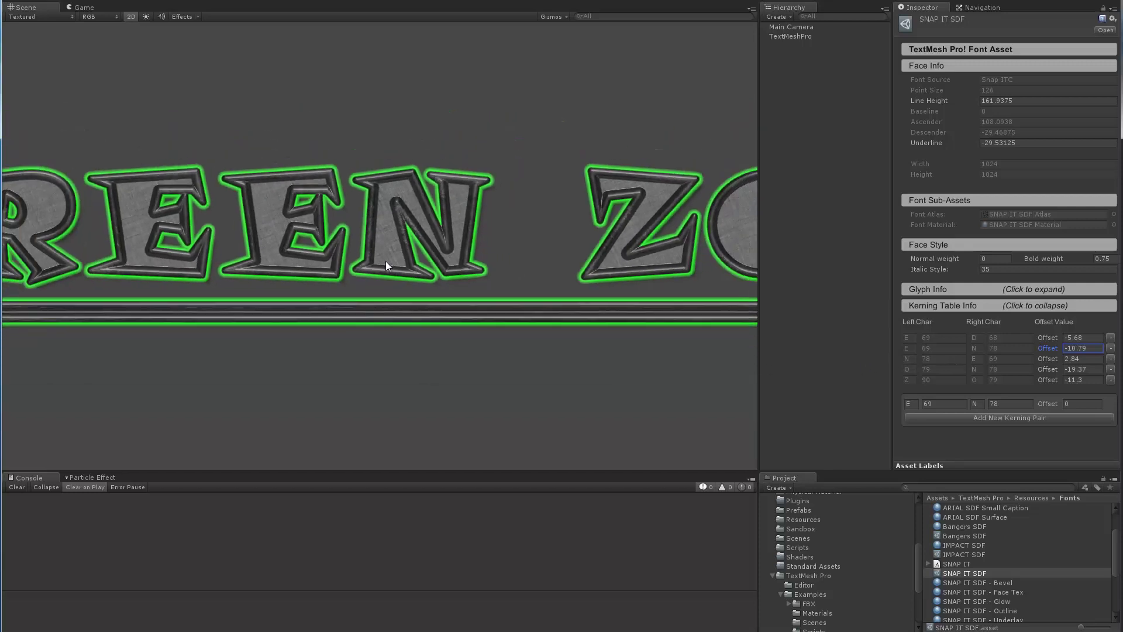
scroll(385, 265, "down", 5)
middle_click_drag(409, 279, 368, 262)
left_click(817, 333)
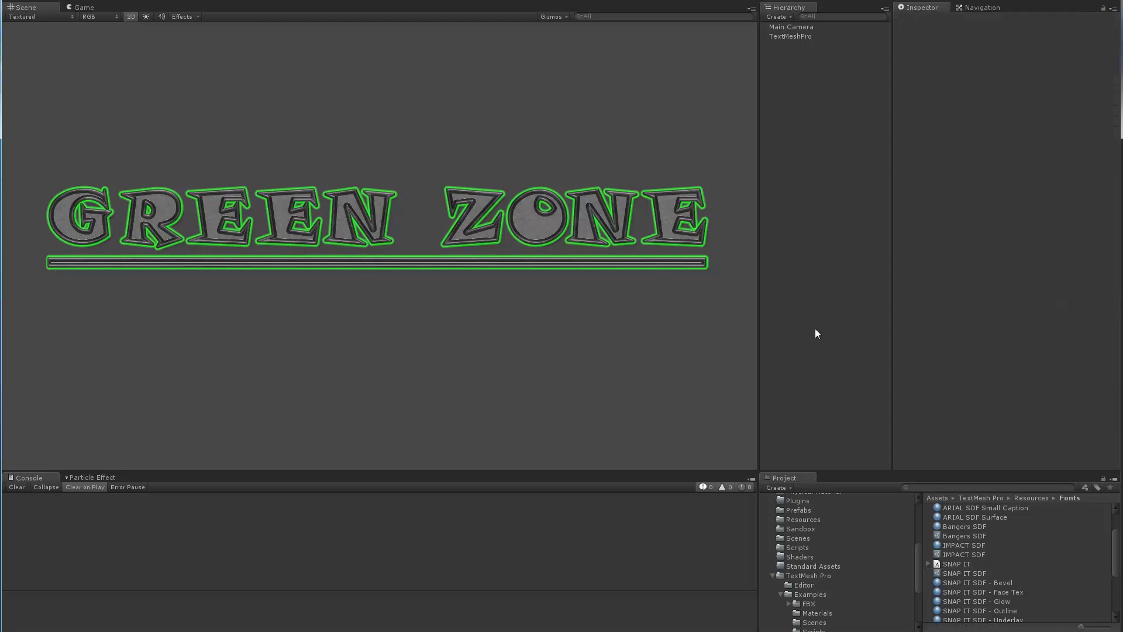
scroll(348, 245, "up", 2)
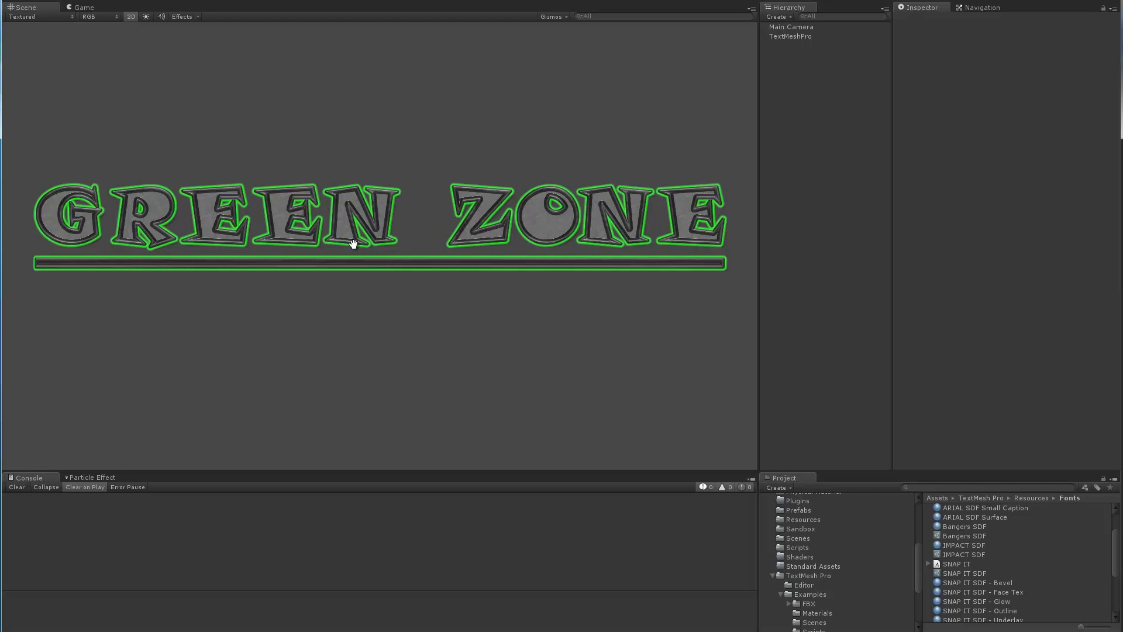
middle_click_drag(353, 244, 344, 245)
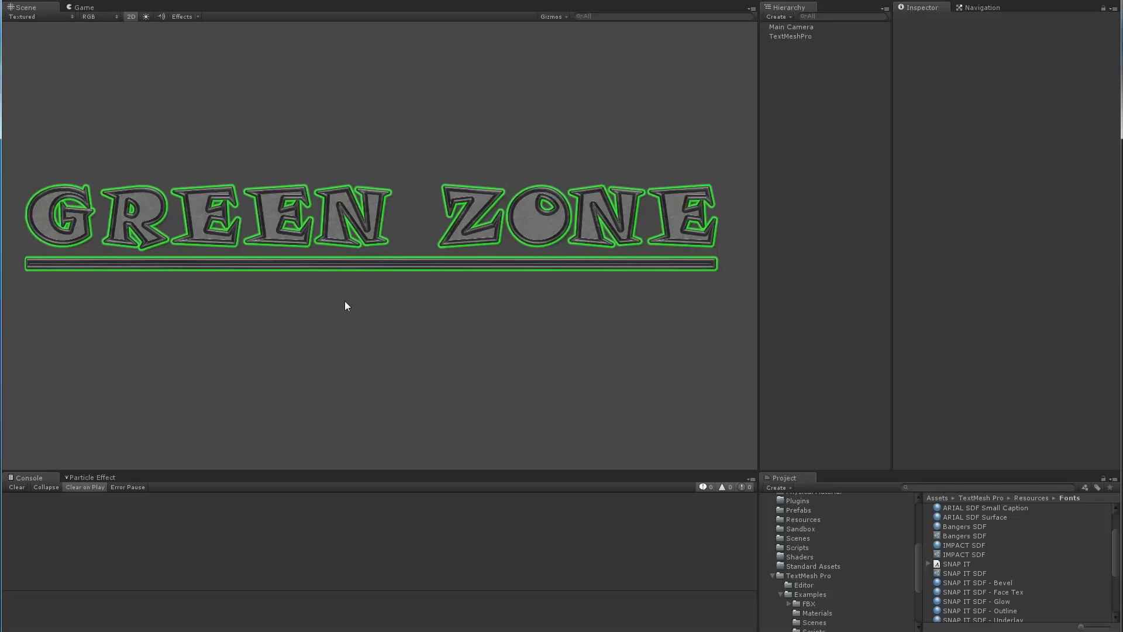